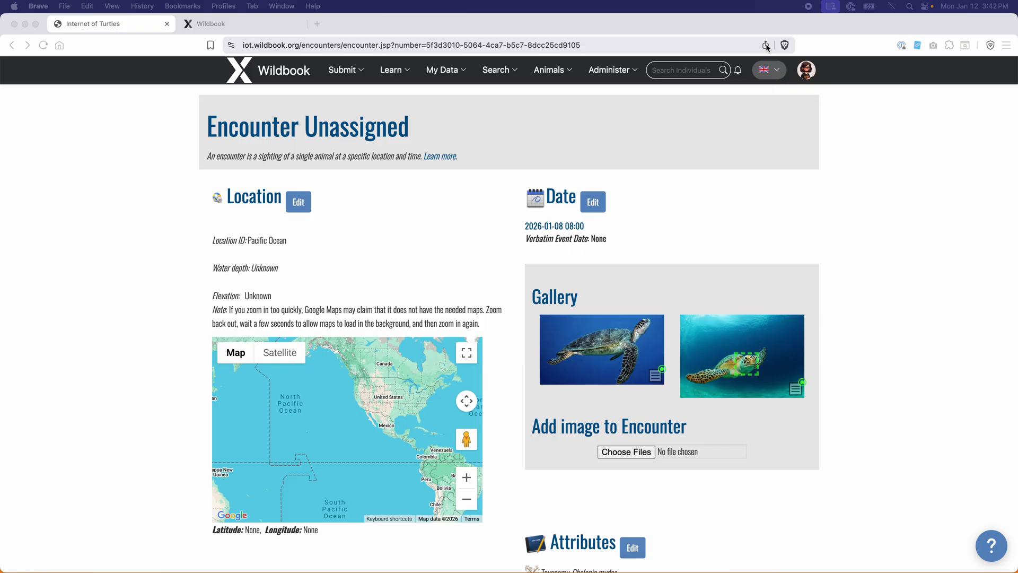
Scroll through the currently open encounter page to review it
{"action": "left_click", "coordinate": [163, 204]}
{"action": "scroll", "coordinate": [174, 208], "scroll_direction": "down", "scroll_amount": 1}
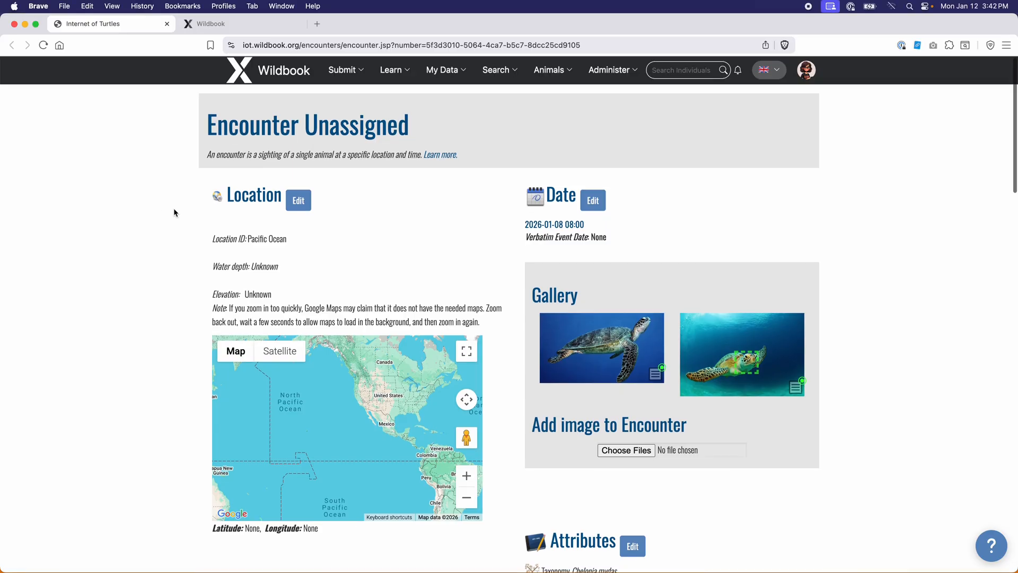
{"action": "scroll", "coordinate": [175, 212], "scroll_direction": "down", "scroll_amount": 4}
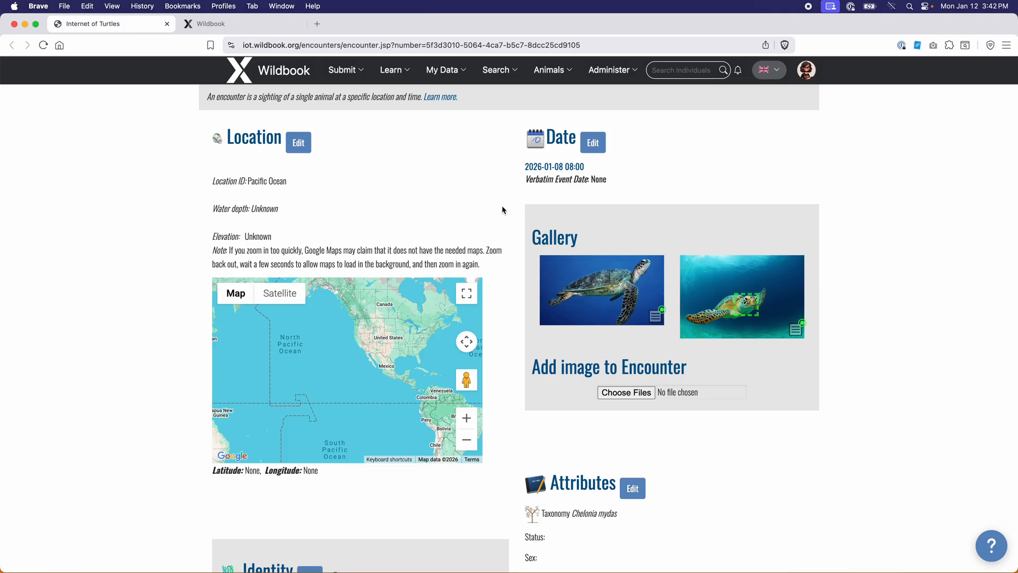
{"action": "scroll", "coordinate": [432, 218], "scroll_direction": "down", "scroll_amount": 5}
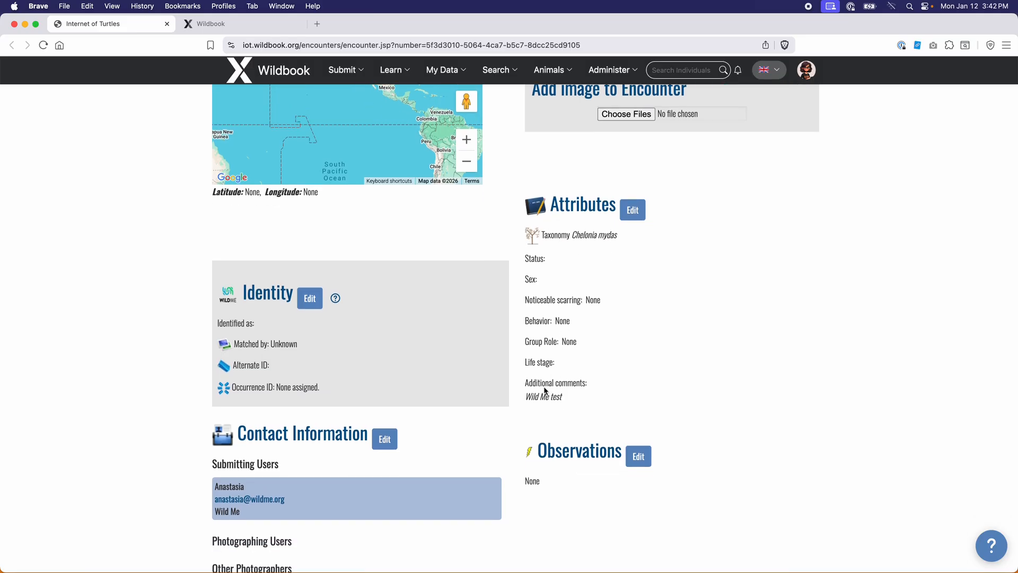
{"action": "scroll", "coordinate": [257, 319], "scroll_direction": "down", "scroll_amount": 4}
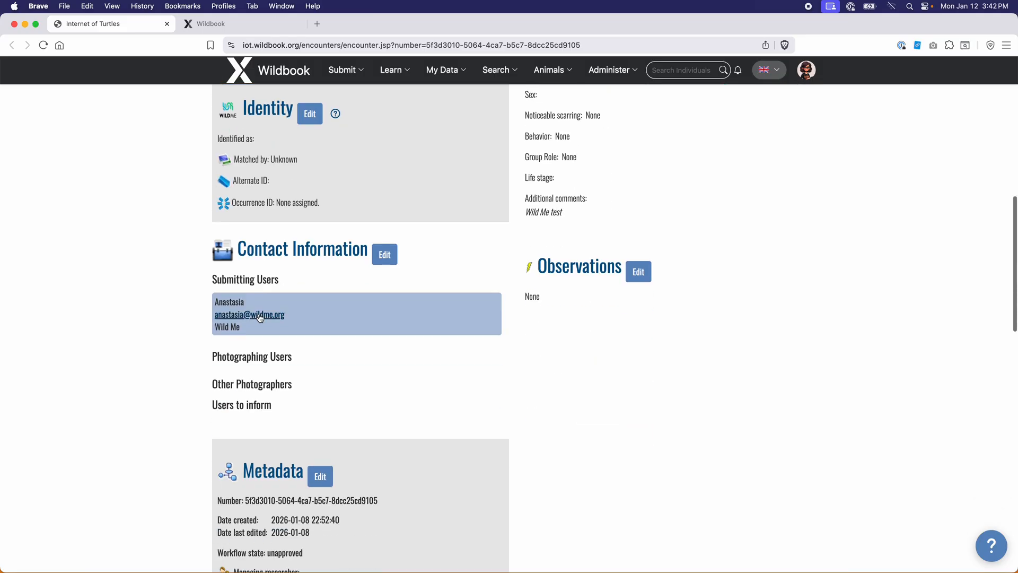
{"action": "scroll", "coordinate": [333, 275], "scroll_direction": "down", "scroll_amount": 3}
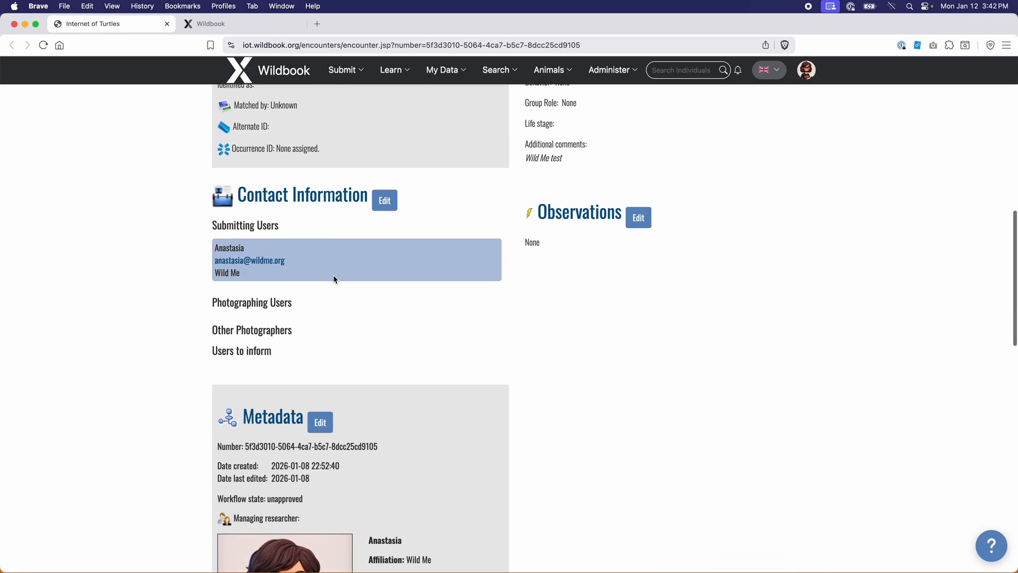
{"action": "scroll", "coordinate": [438, 321], "scroll_direction": "down", "scroll_amount": 9}
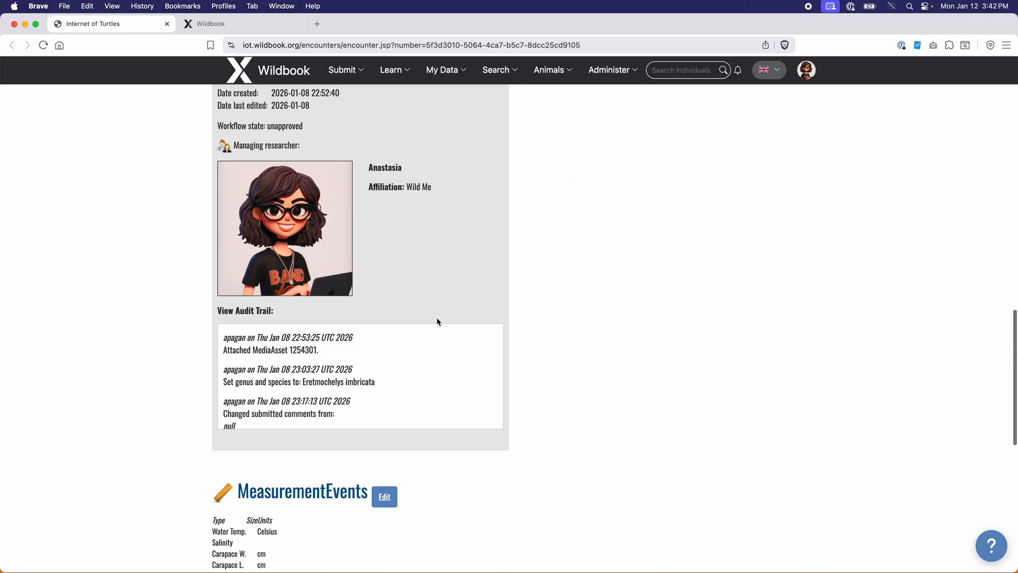
{"action": "scroll", "coordinate": [438, 321], "scroll_direction": "down", "scroll_amount": 5}
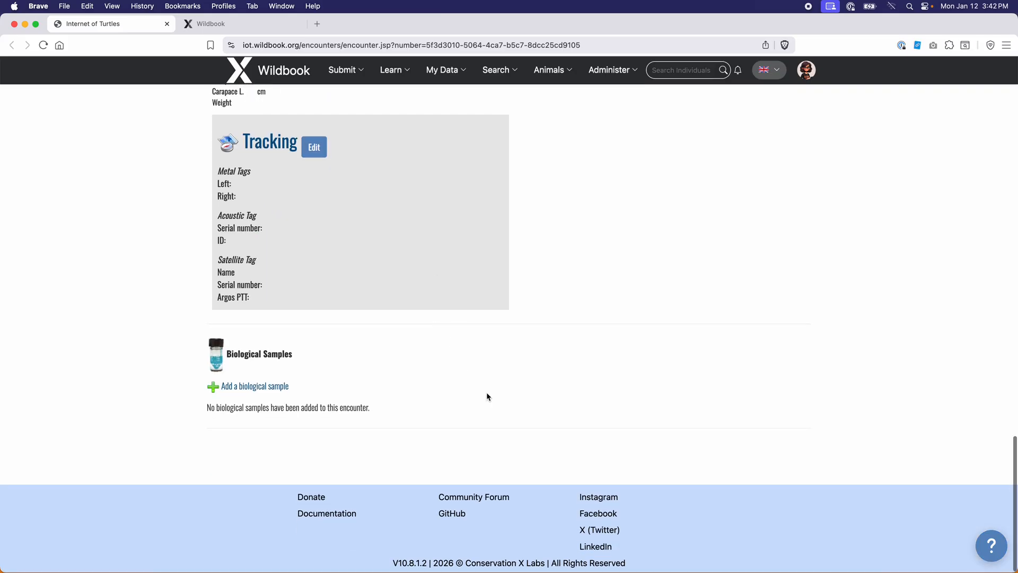
{"action": "scroll", "coordinate": [487, 397], "scroll_direction": "up", "scroll_amount": 15}
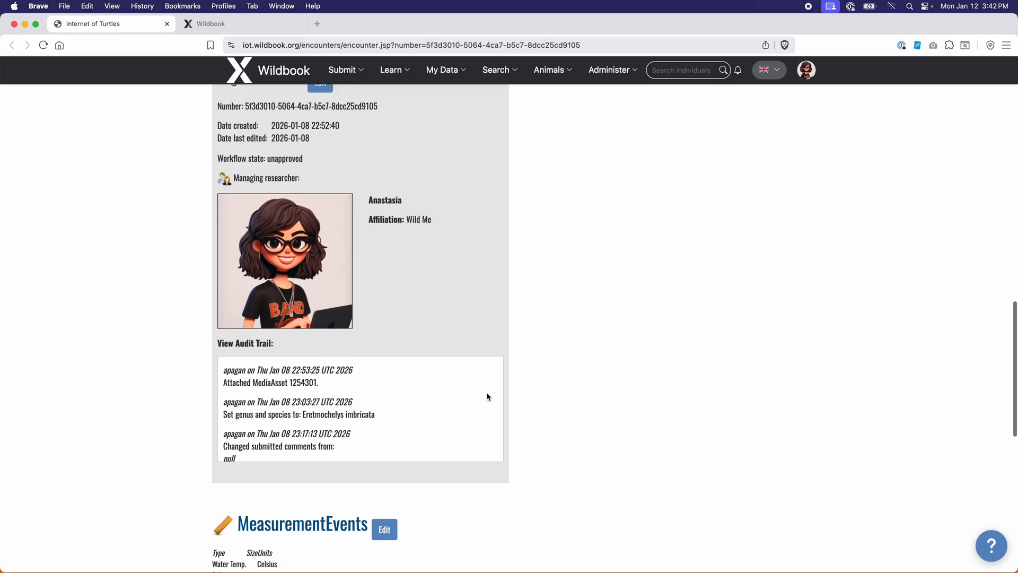
{"action": "scroll", "coordinate": [487, 397], "scroll_direction": "up", "scroll_amount": 10}
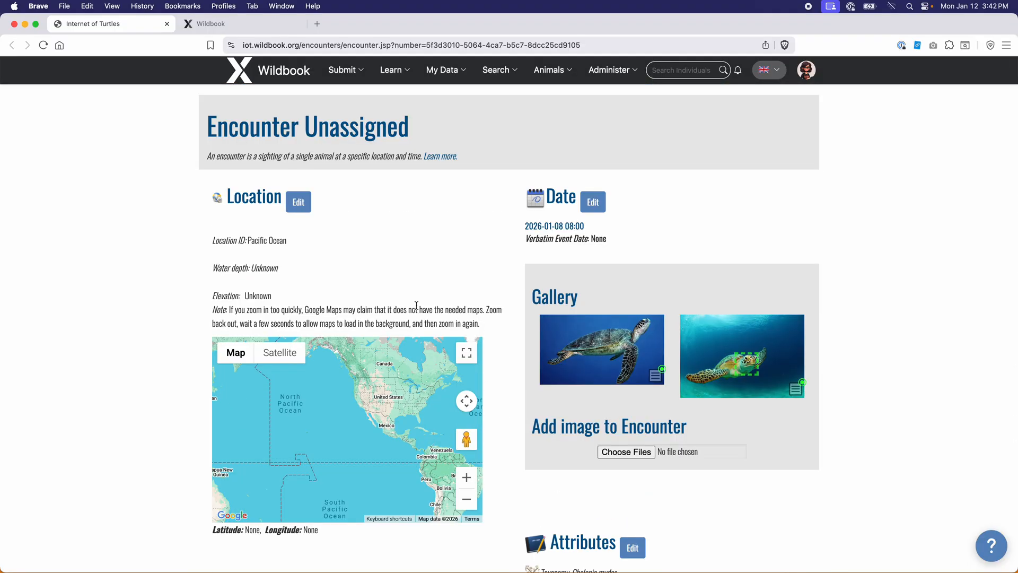
Switch to the new-style snail encounter and expand its More Details section
{"action": "left_click", "coordinate": [255, 24]}
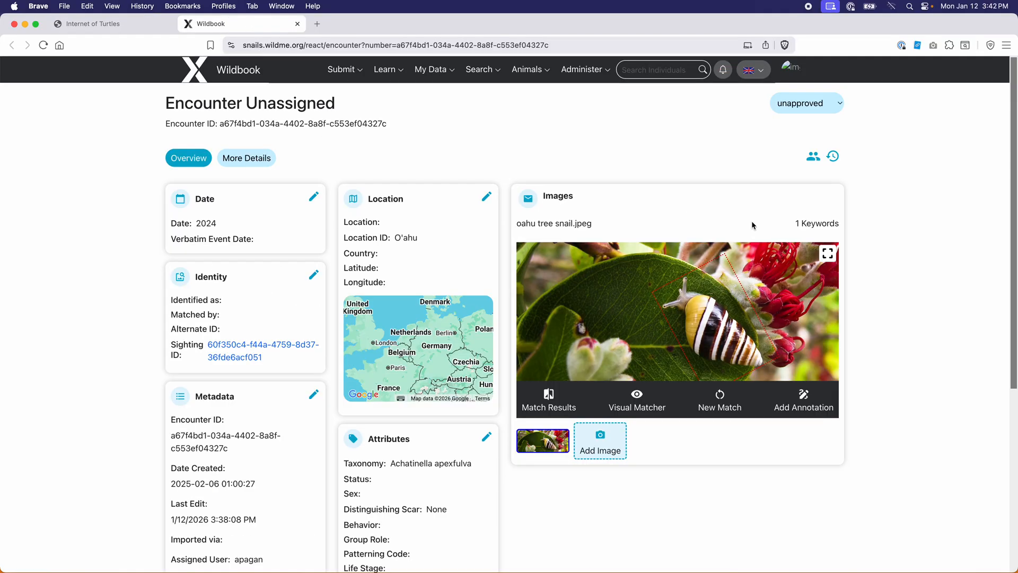
{"action": "scroll", "coordinate": [897, 355], "scroll_direction": "down", "scroll_amount": 3}
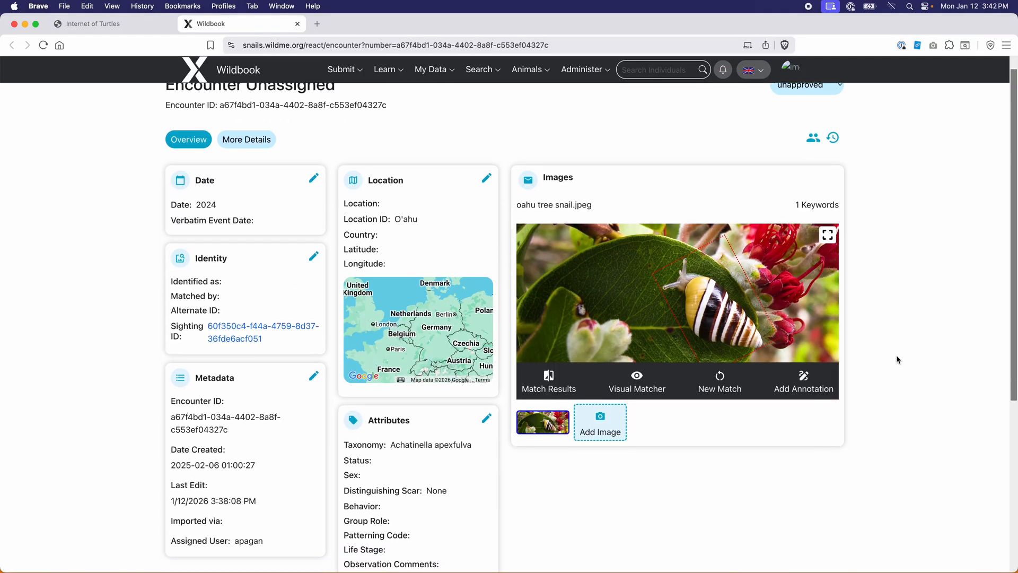
{"action": "scroll", "coordinate": [897, 356], "scroll_direction": "down", "scroll_amount": 3}
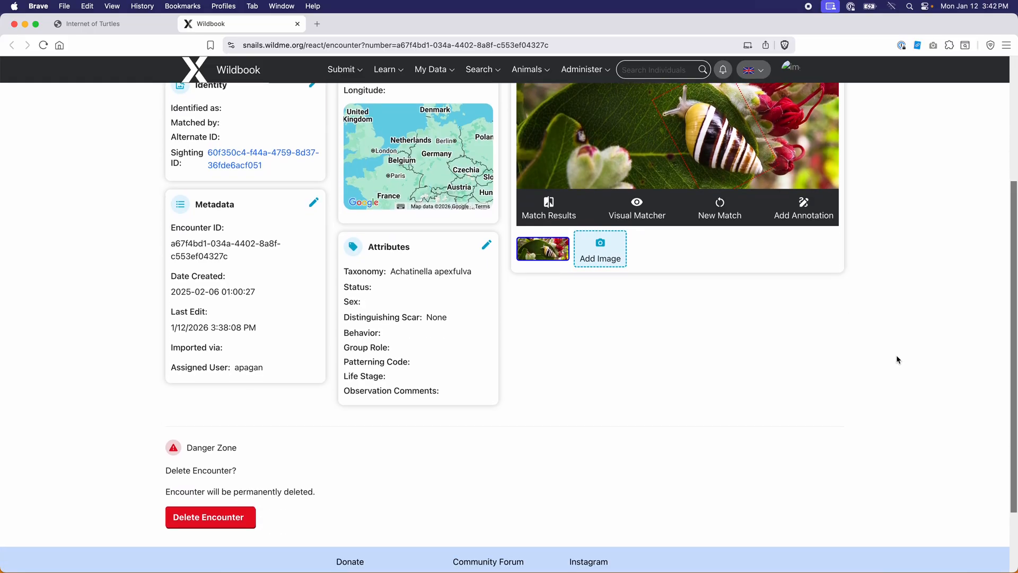
{"action": "scroll", "coordinate": [897, 356], "scroll_direction": "up", "scroll_amount": 5}
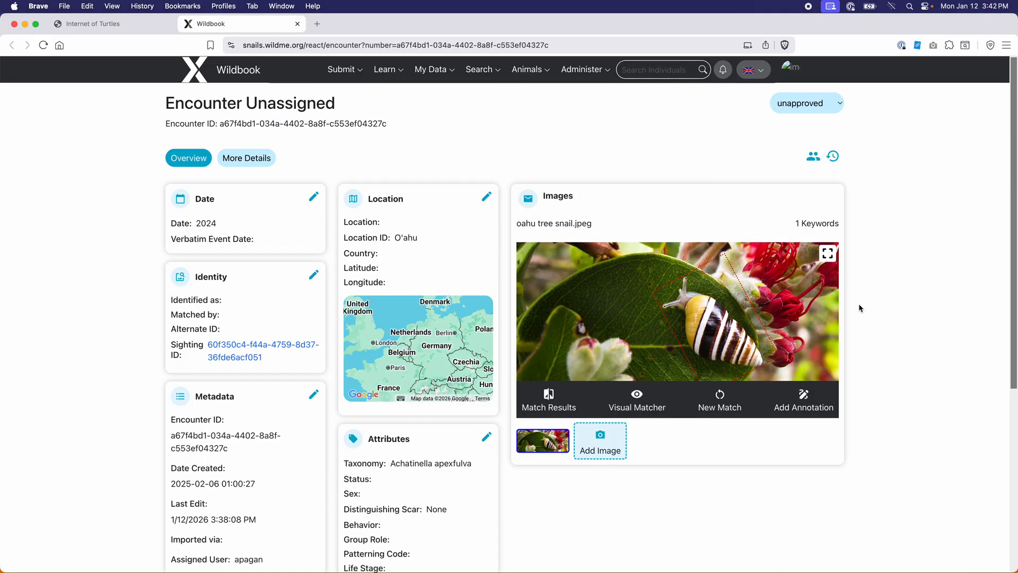
{"action": "left_click", "coordinate": [261, 159]}
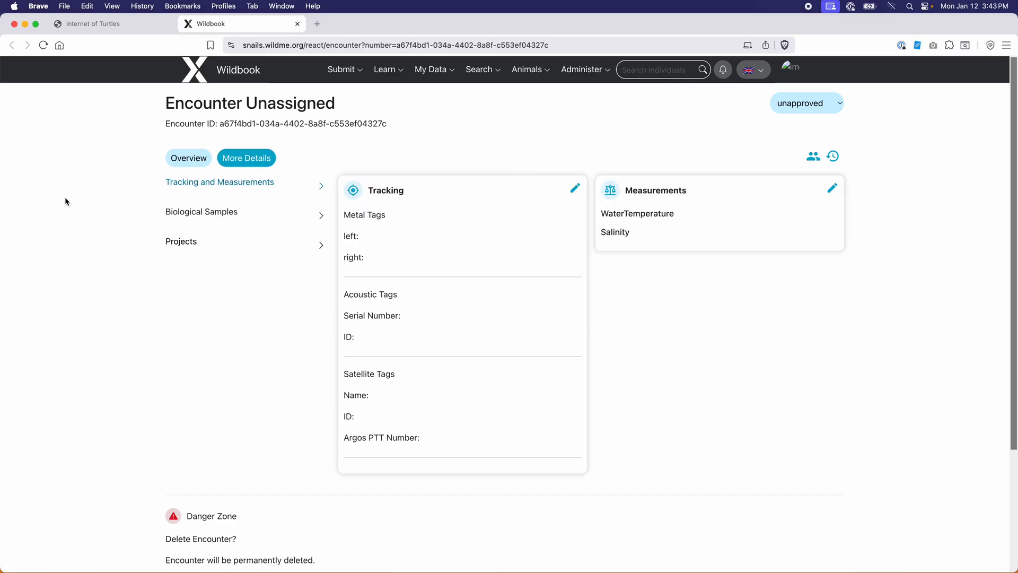
Open Biological Samples and its add-sample form, close that page, then view Projects
{"action": "left_click", "coordinate": [202, 212]}
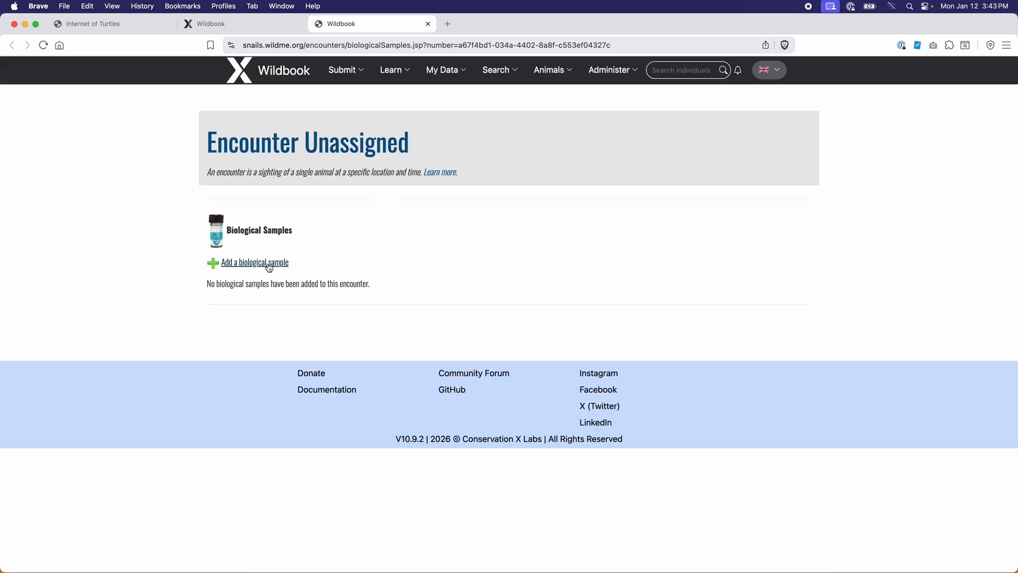
{"action": "left_click", "coordinate": [269, 265]}
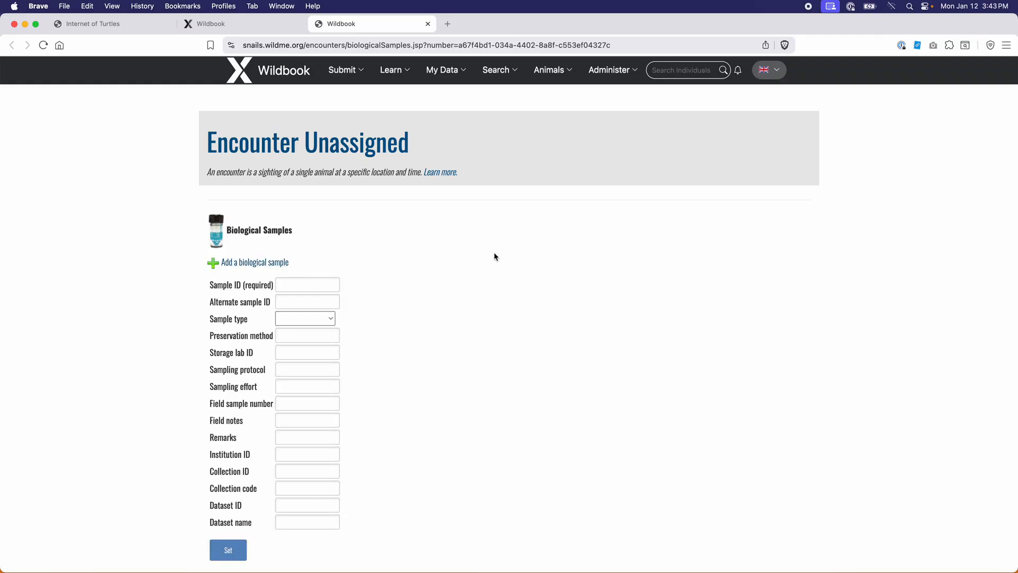
{"action": "left_click", "coordinate": [428, 24]}
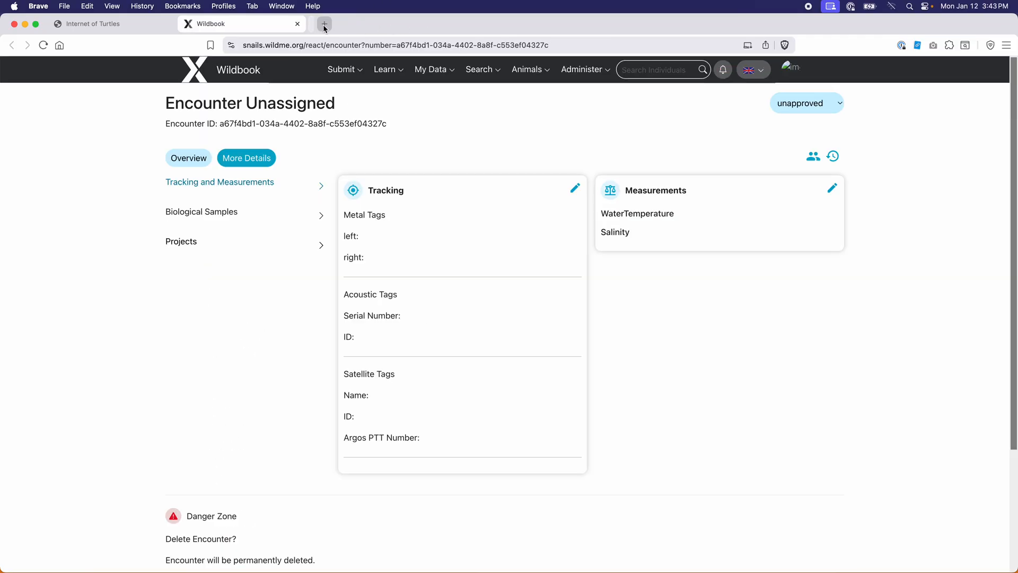
{"action": "left_click", "coordinate": [184, 243]}
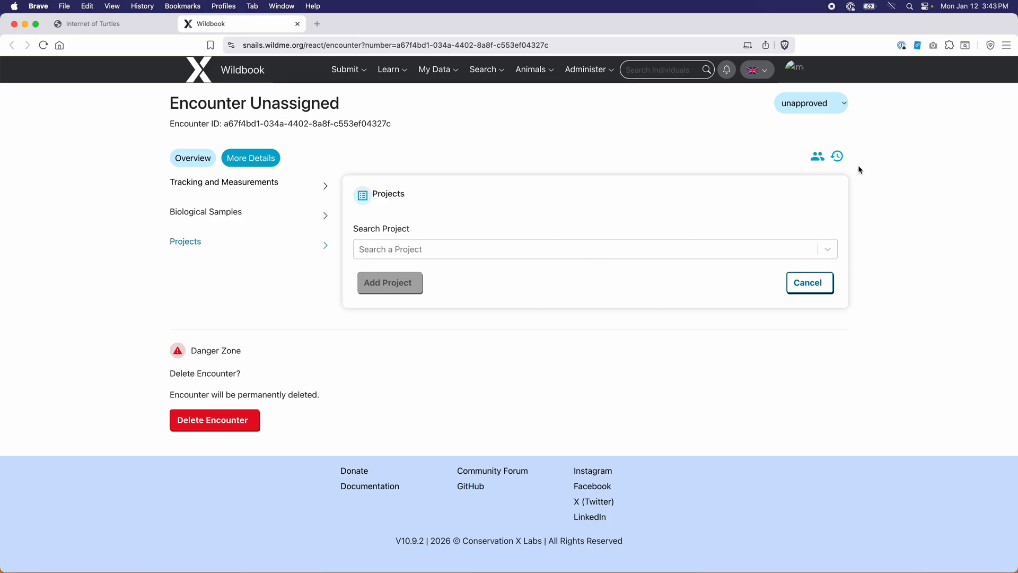
Check status options and contact details unchanged, return to Overview, then go to the classic turtle encounter
{"action": "left_click", "coordinate": [816, 105]}
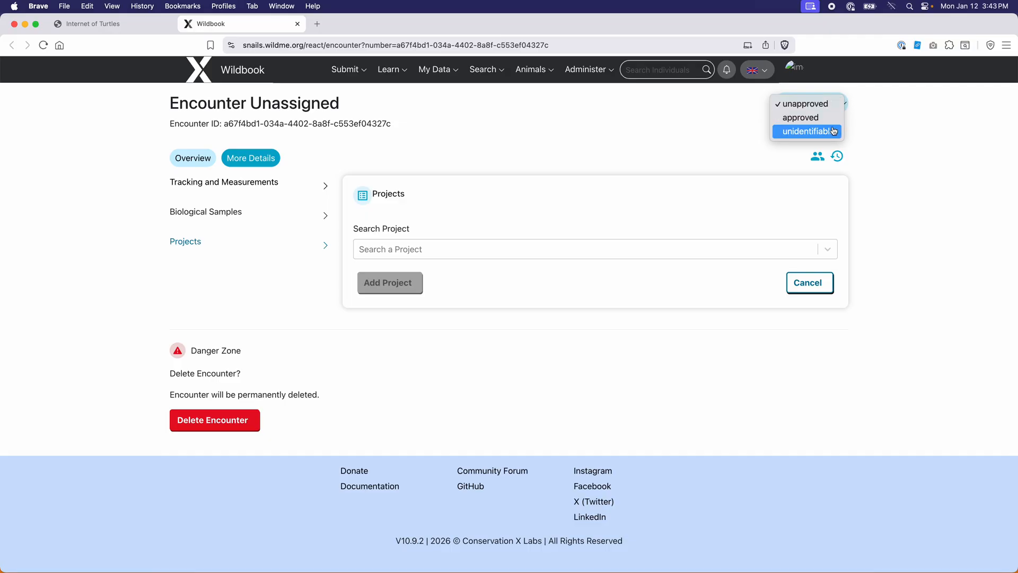
{"action": "left_click", "coordinate": [921, 128]}
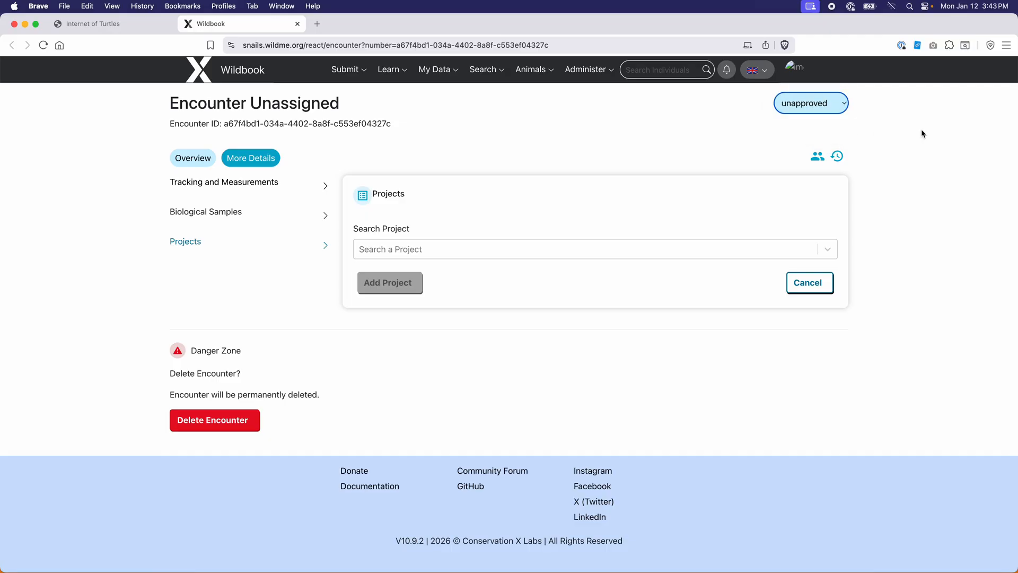
{"action": "left_click", "coordinate": [817, 158]}
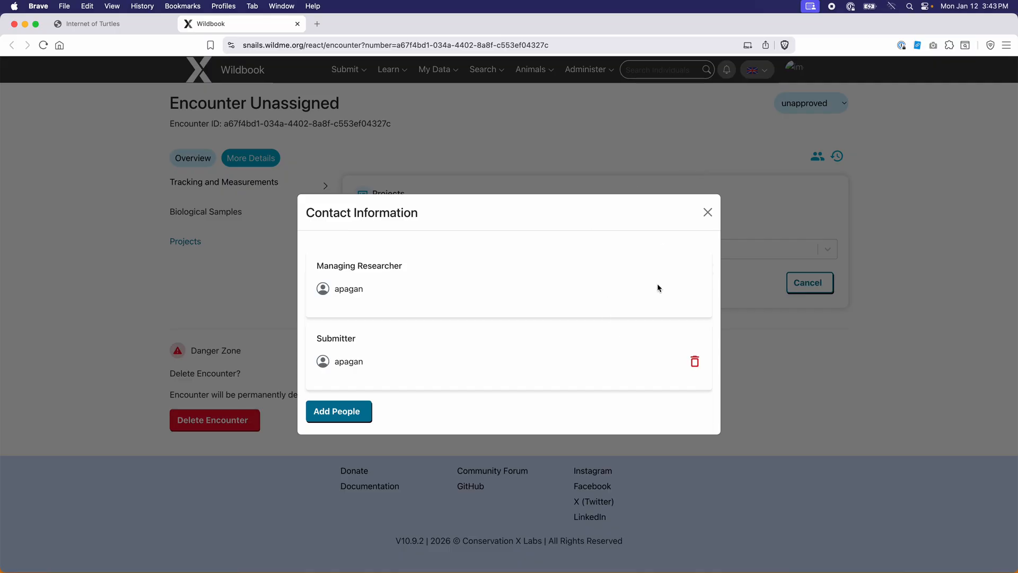
{"action": "left_click", "coordinate": [708, 213]}
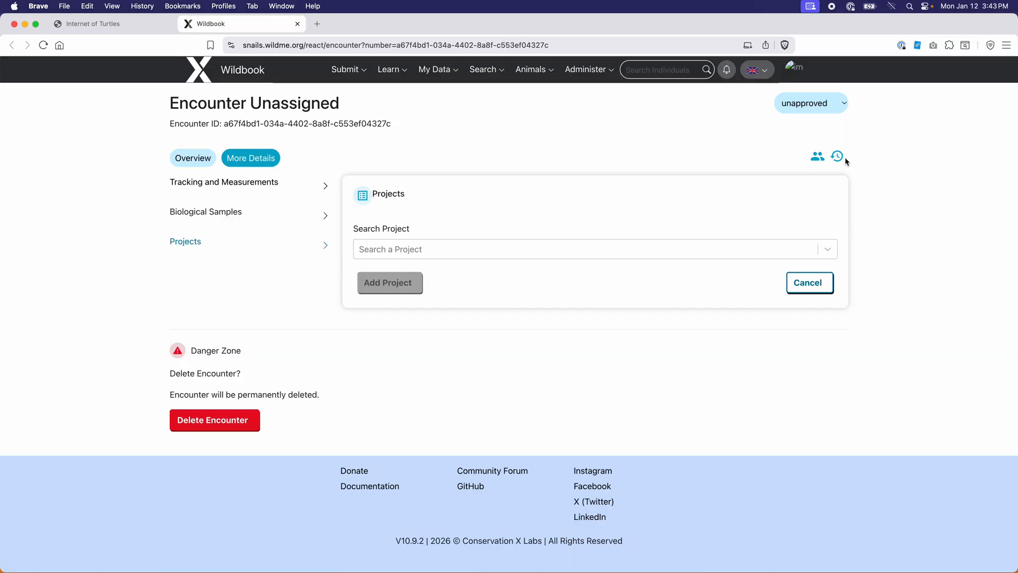
{"action": "left_click", "coordinate": [189, 157]}
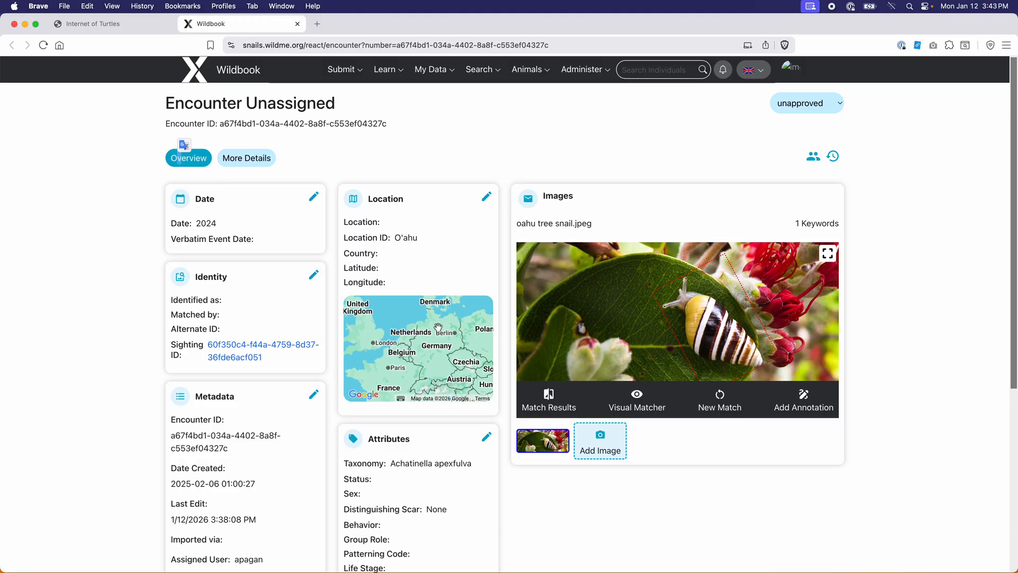
{"action": "left_click", "coordinate": [113, 21]}
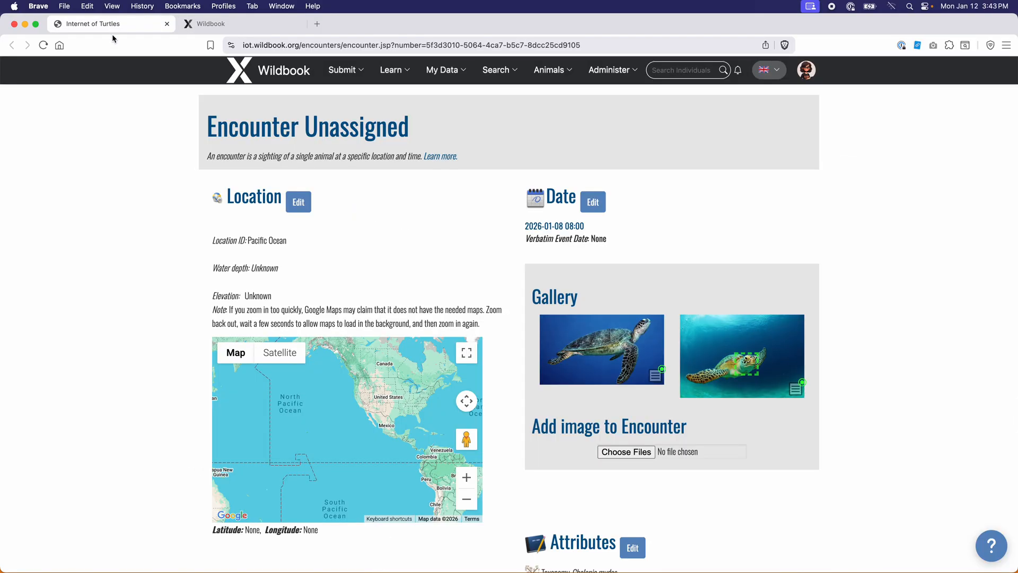
Review the snail encounter's history (clone note, annotation removal on 2026-01-12), then close it
{"action": "scroll", "coordinate": [143, 318], "scroll_direction": "down", "scroll_amount": 6}
{"action": "scroll", "coordinate": [143, 317], "scroll_direction": "down", "scroll_amount": 10}
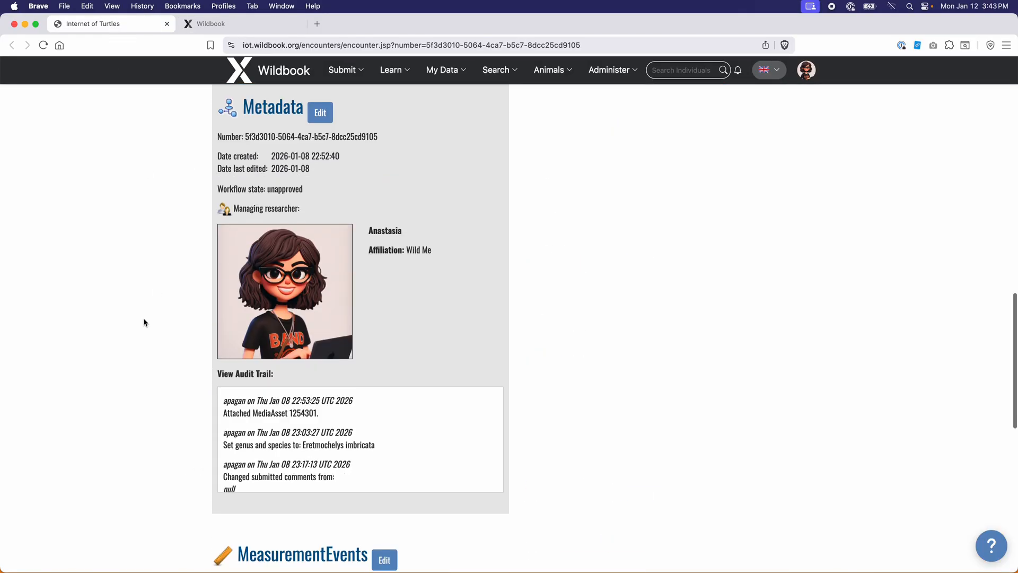
{"action": "left_click", "coordinate": [223, 23]}
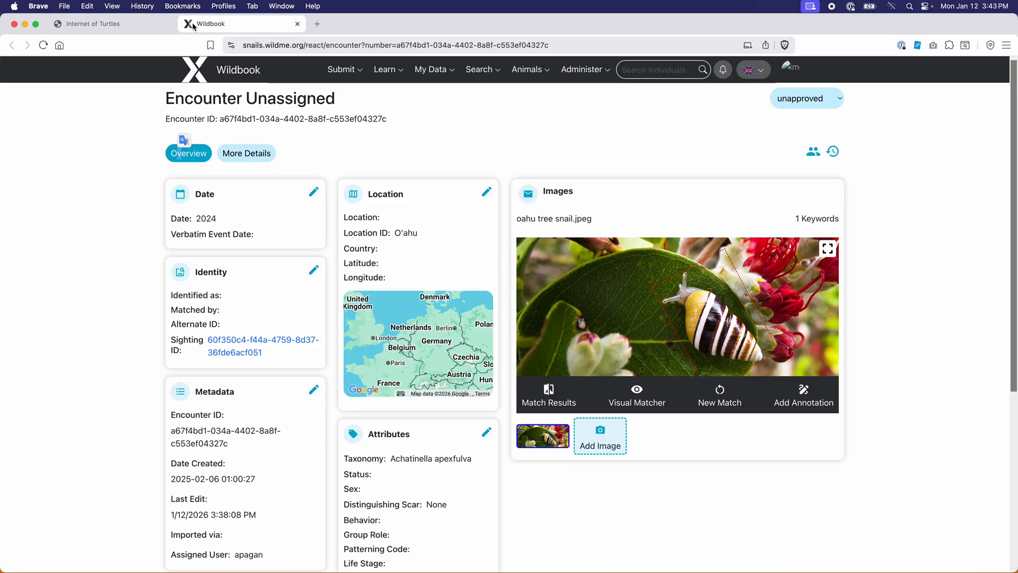
{"action": "left_click", "coordinate": [834, 154]}
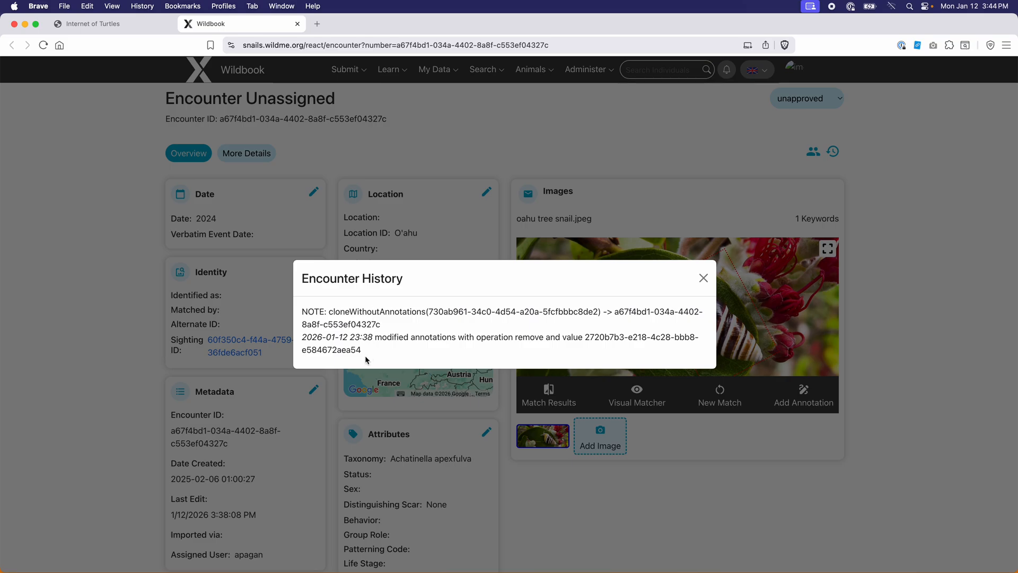
{"action": "left_click", "coordinate": [703, 281]}
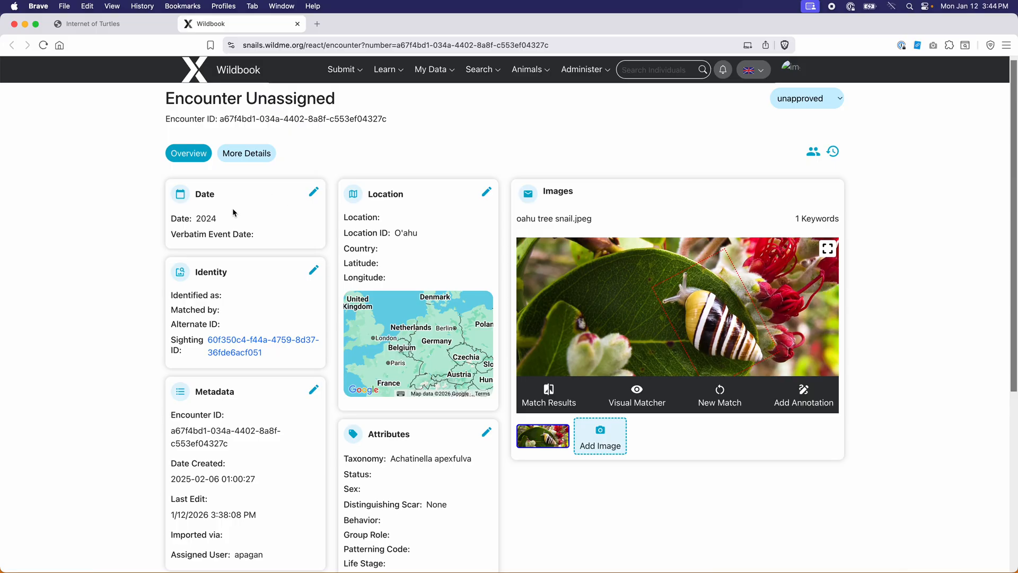
Open the encounter date form and discard it without changes
{"action": "left_click", "coordinate": [312, 196]}
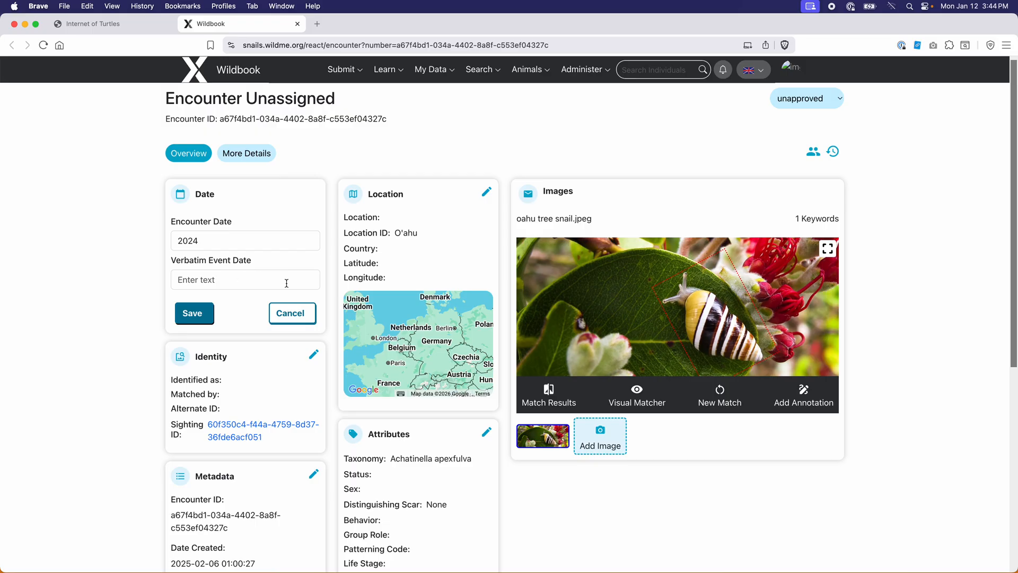
{"action": "left_click", "coordinate": [286, 313]}
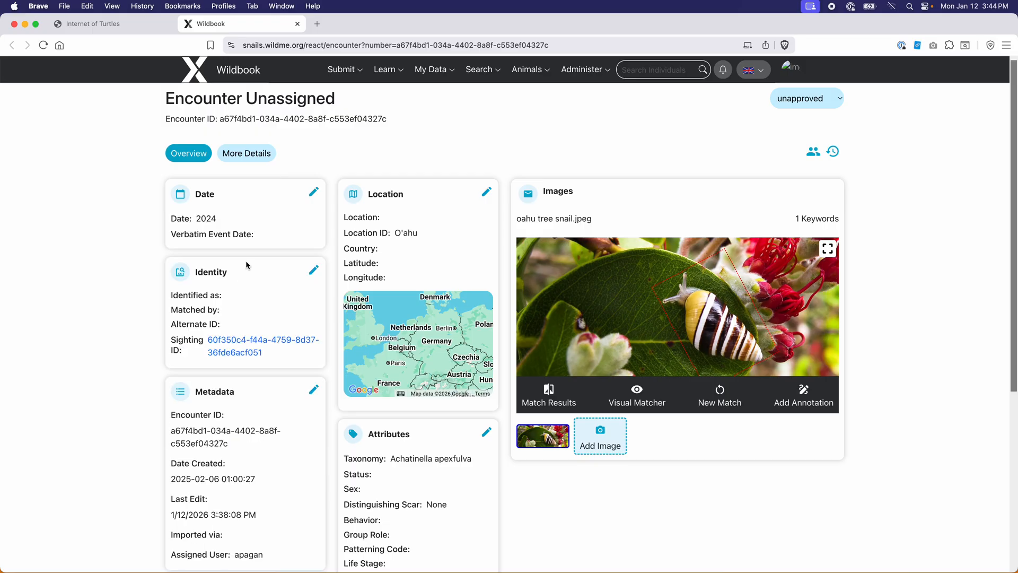
{"action": "scroll", "coordinate": [247, 260], "scroll_direction": "down", "scroll_amount": 1}
Open Identity editing, view the Matched by options without choosing, and focus Individual ID
{"action": "left_click", "coordinate": [313, 250]}
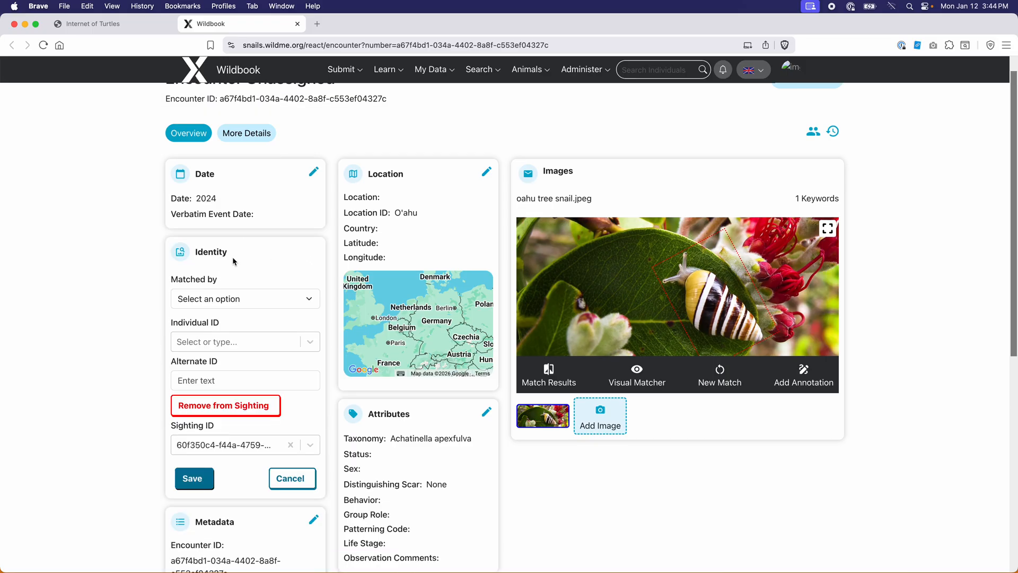
{"action": "left_click", "coordinate": [247, 300]}
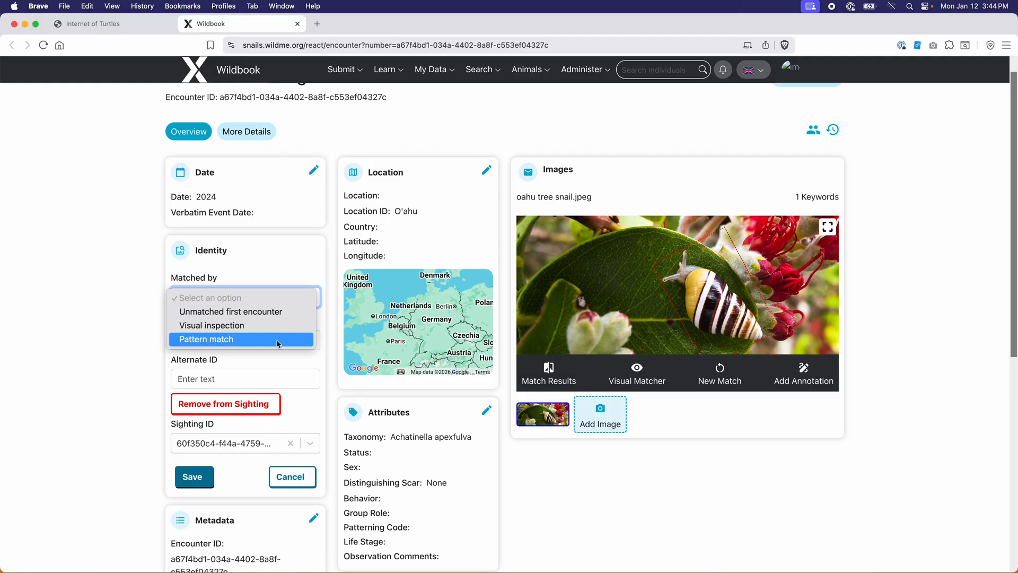
{"action": "left_click", "coordinate": [310, 254]}
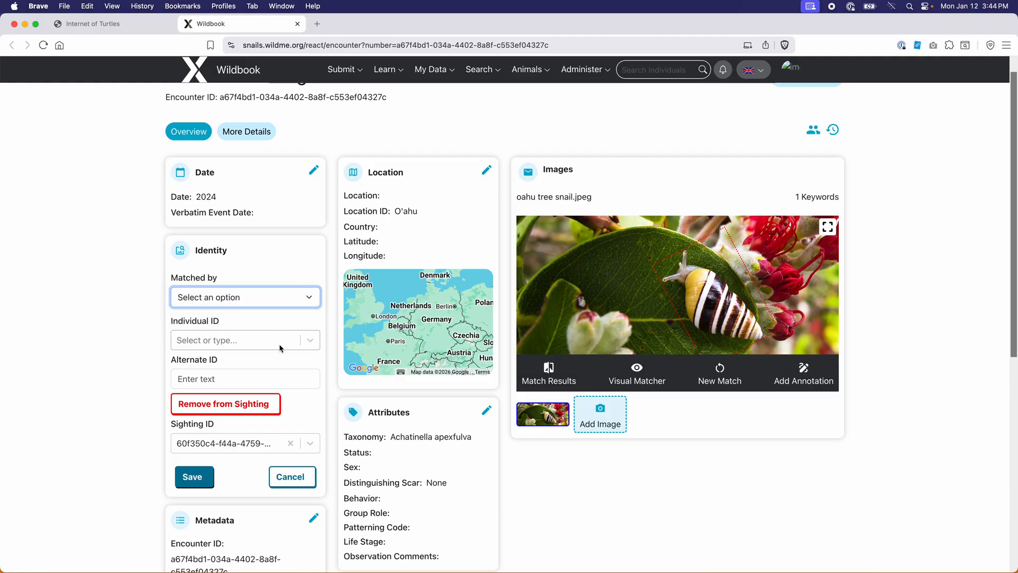
{"action": "left_click", "coordinate": [258, 342]}
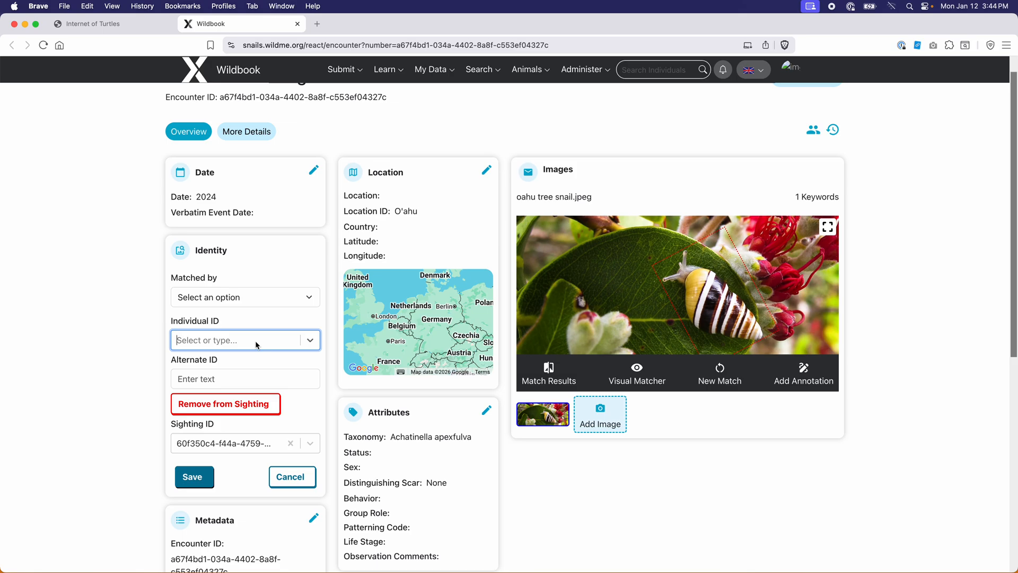
Inspect the classic turtle encounter's identity editor and its New and Existing individual fields, then return
{"action": "left_click", "coordinate": [113, 25]}
{"action": "scroll", "coordinate": [382, 223], "scroll_direction": "up", "scroll_amount": 5}
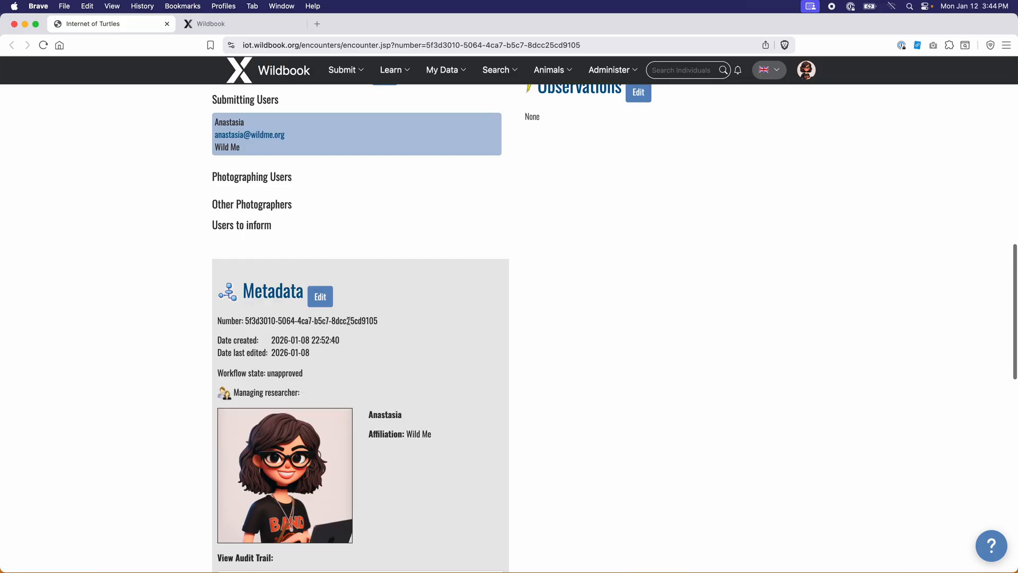
{"action": "scroll", "coordinate": [348, 320], "scroll_direction": "up", "scroll_amount": 5}
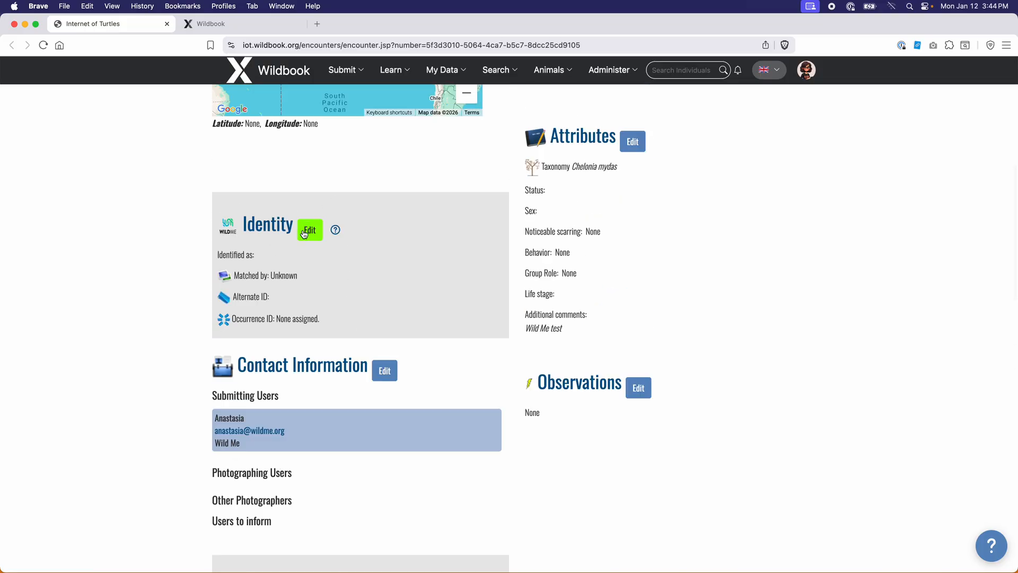
{"action": "left_click", "coordinate": [311, 229]}
{"action": "scroll", "coordinate": [370, 353], "scroll_direction": "down", "scroll_amount": 2}
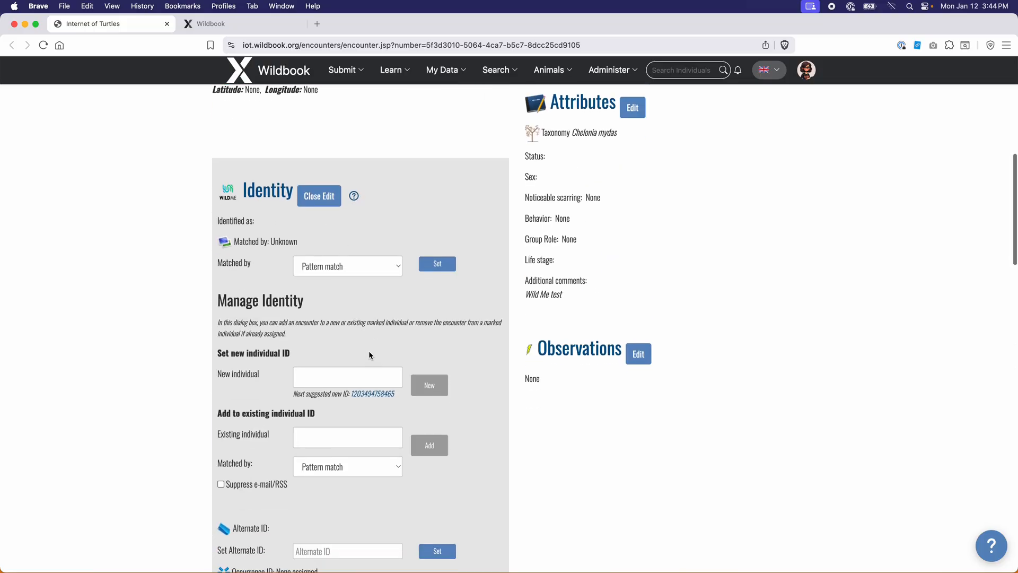
{"action": "left_click", "coordinate": [338, 370]}
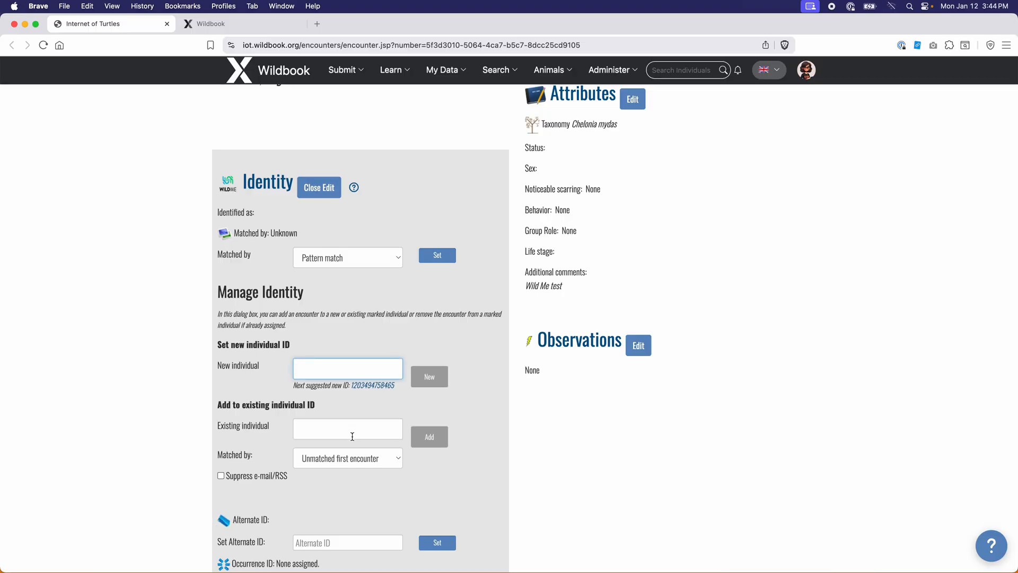
{"action": "left_click", "coordinate": [352, 437]}
{"action": "left_click", "coordinate": [228, 24]}
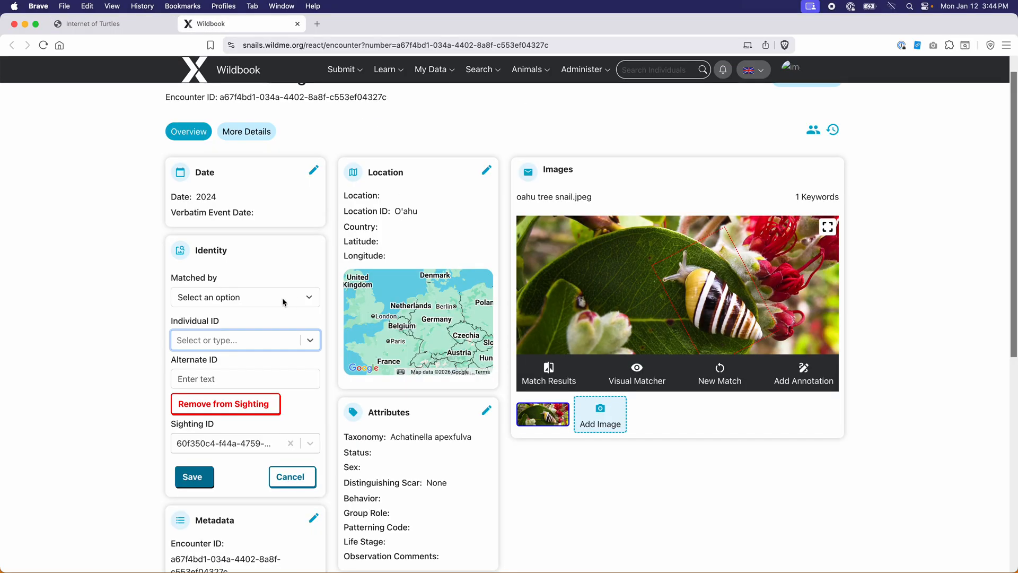
Enter Individual ID 54321, then delete it again
{"action": "left_click", "coordinate": [199, 341]}
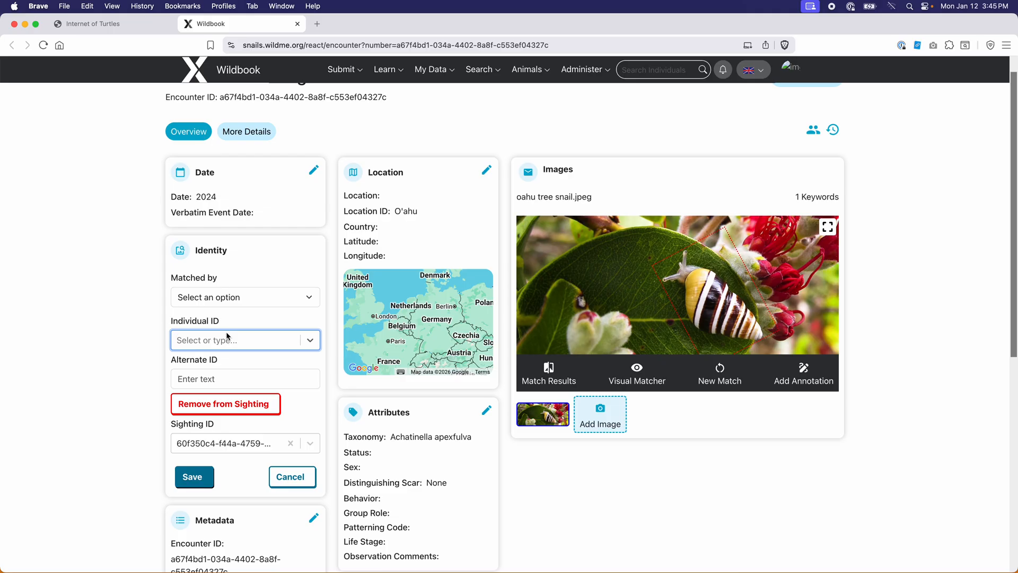
{"action": "type", "text": "54321"}
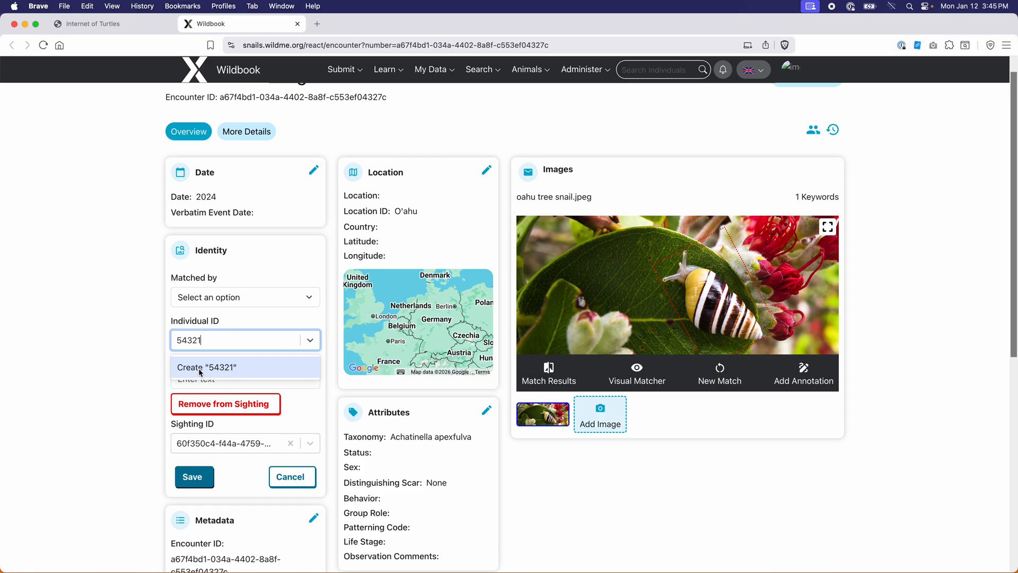
{"action": "left_click", "coordinate": [113, 346]}
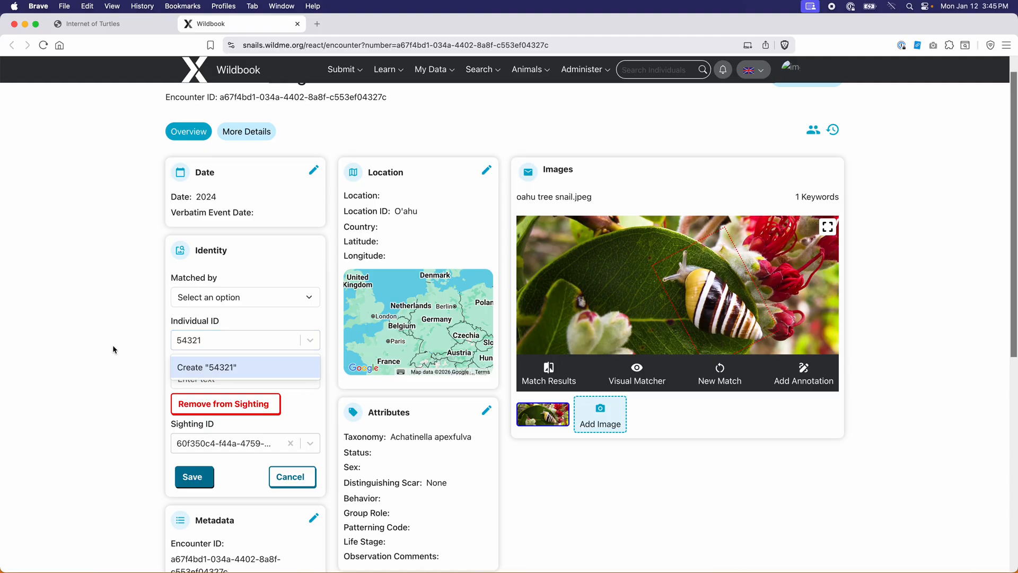
{"action": "left_click", "coordinate": [243, 343]}
{"action": "key", "text": "BackSpace"}
{"action": "key", "text": "BackSpace"}
{"action": "key", "text": "BackSpace"}
{"action": "key", "text": "BackSpace"}
{"action": "key", "text": "BackSpace"}
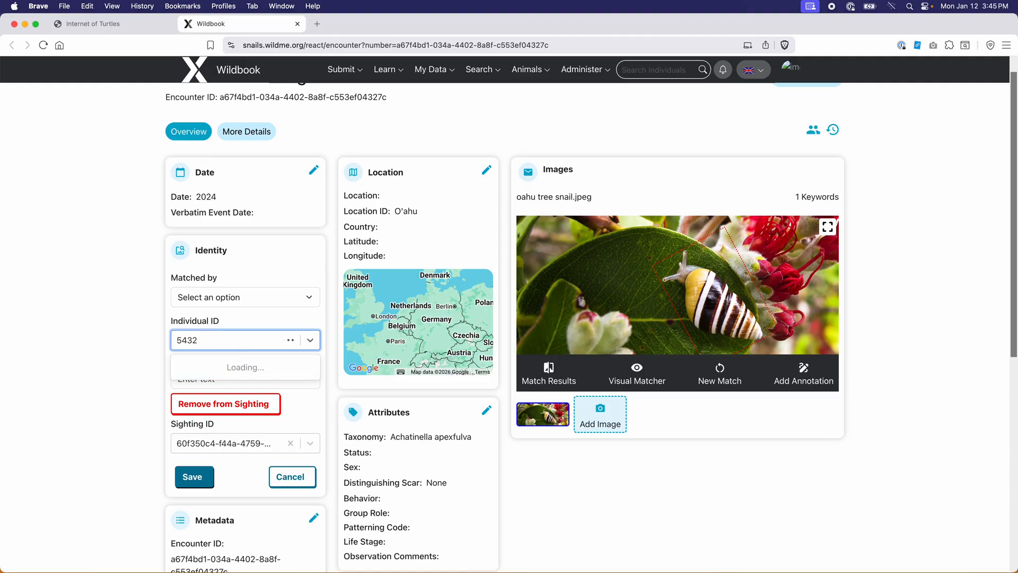
{"action": "left_click", "coordinate": [141, 445]}
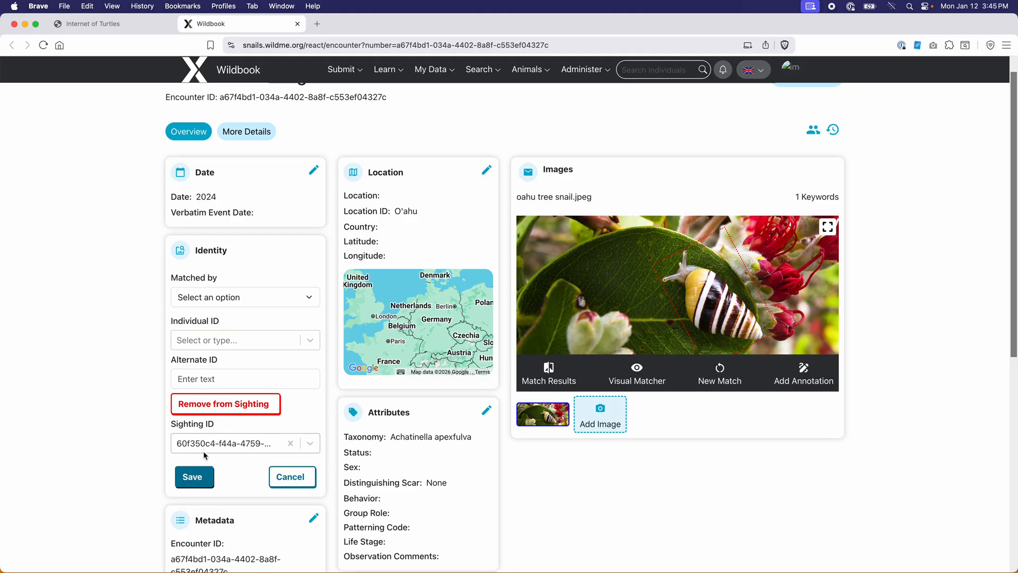
Clear the sighting ID field and cancel the Identity form without saving
{"action": "scroll", "coordinate": [204, 445], "scroll_direction": "down", "scroll_amount": 1}
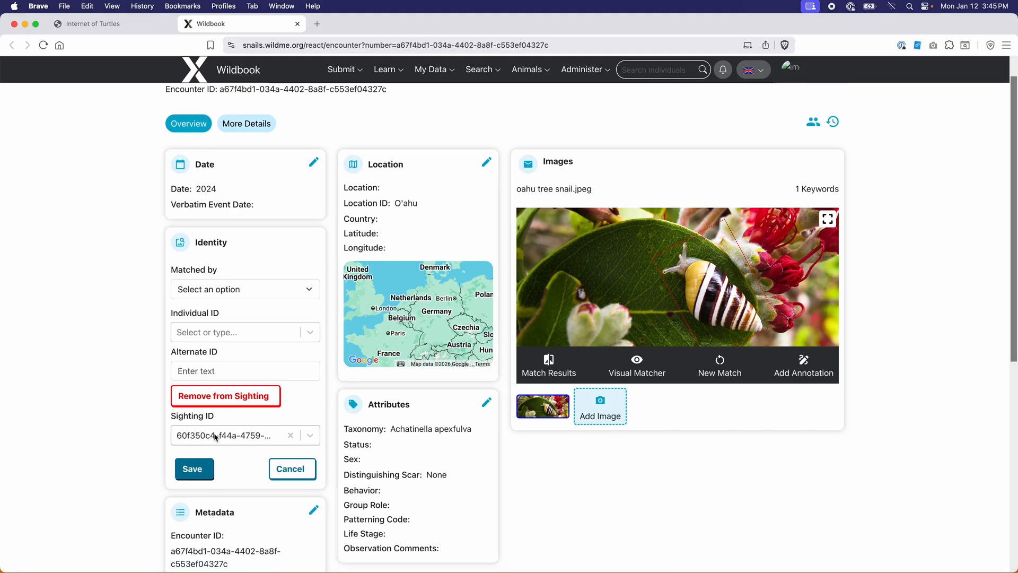
{"action": "left_click", "coordinate": [290, 436]}
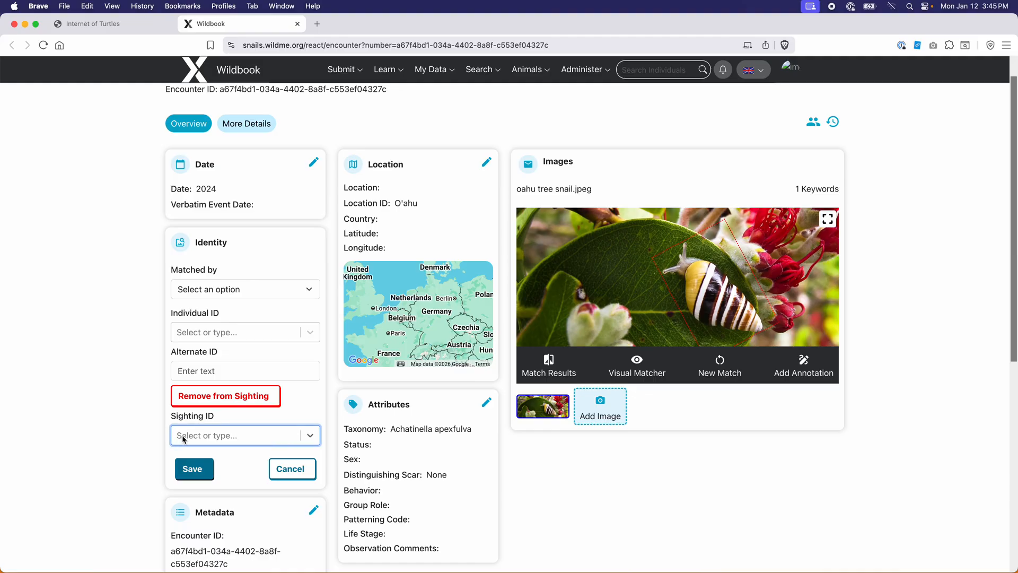
{"action": "left_click", "coordinate": [296, 470]}
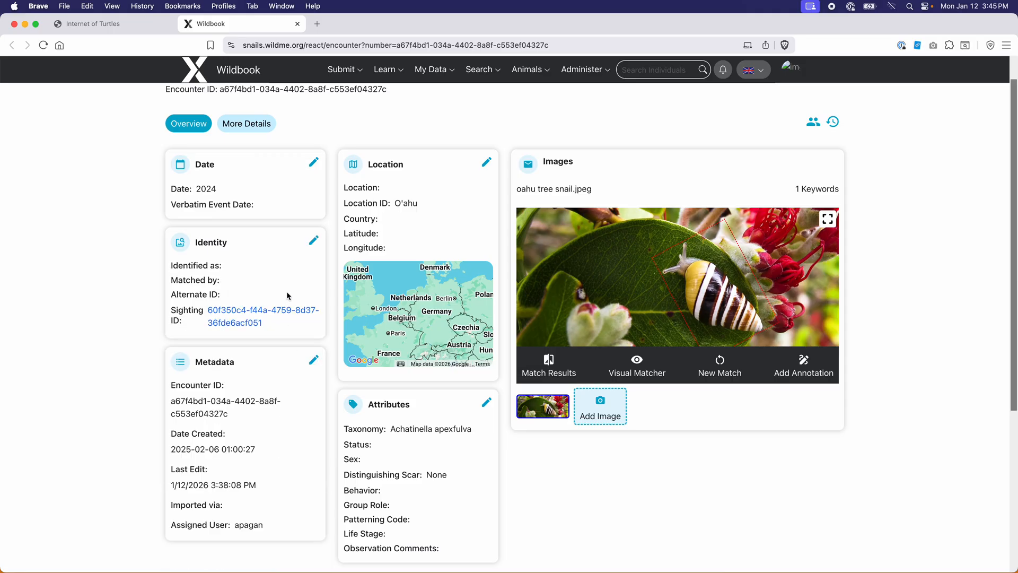
{"action": "scroll", "coordinate": [286, 288], "scroll_direction": "down", "scroll_amount": 5}
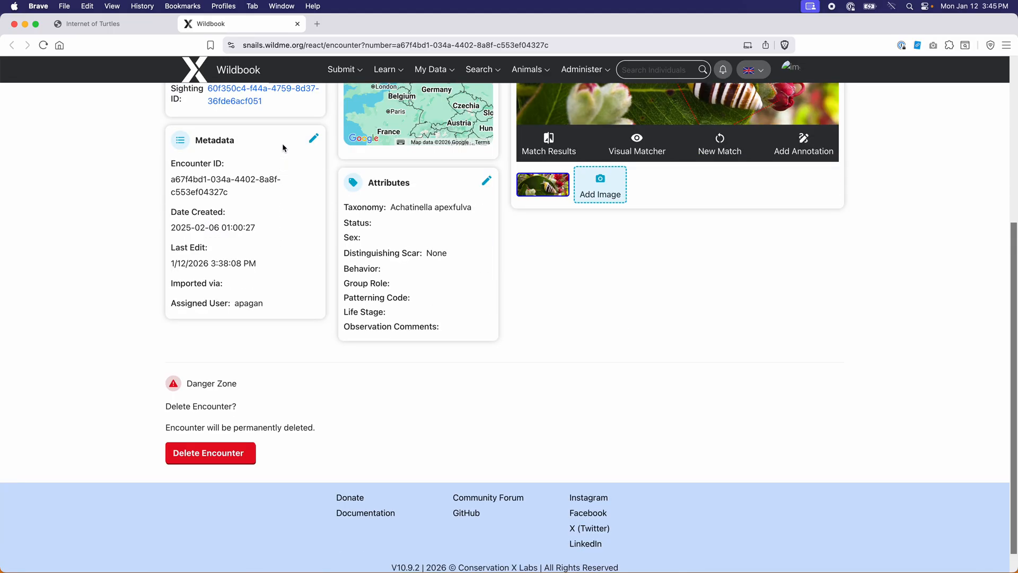
{"action": "left_click", "coordinate": [316, 139]}
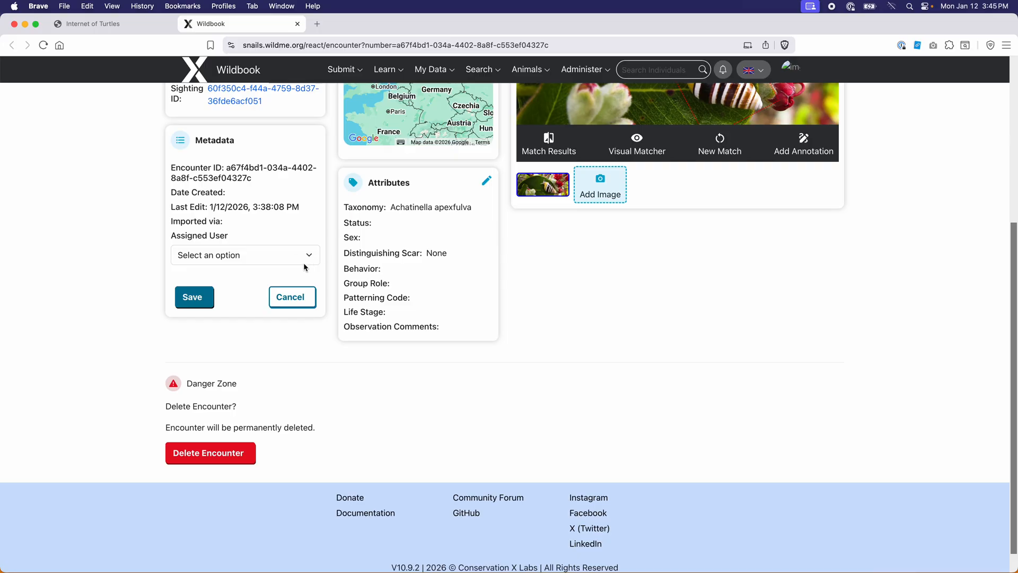
{"action": "left_click", "coordinate": [293, 299]}
{"action": "scroll", "coordinate": [358, 411], "scroll_direction": "up", "scroll_amount": 5}
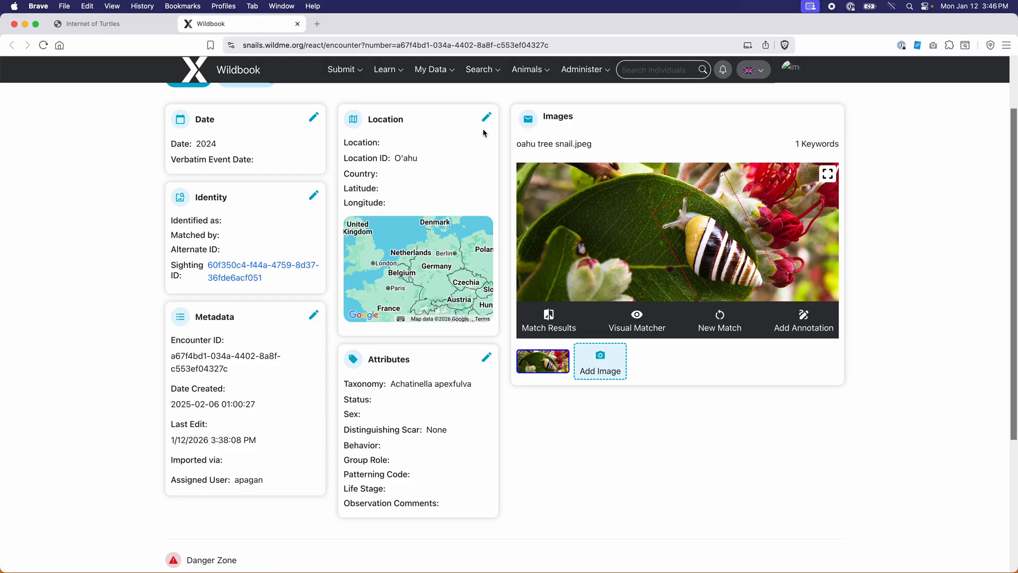
Browse the Location form's Location ID (O'ahu) and country lists, then cancel without saving
{"action": "left_click", "coordinate": [487, 118]}
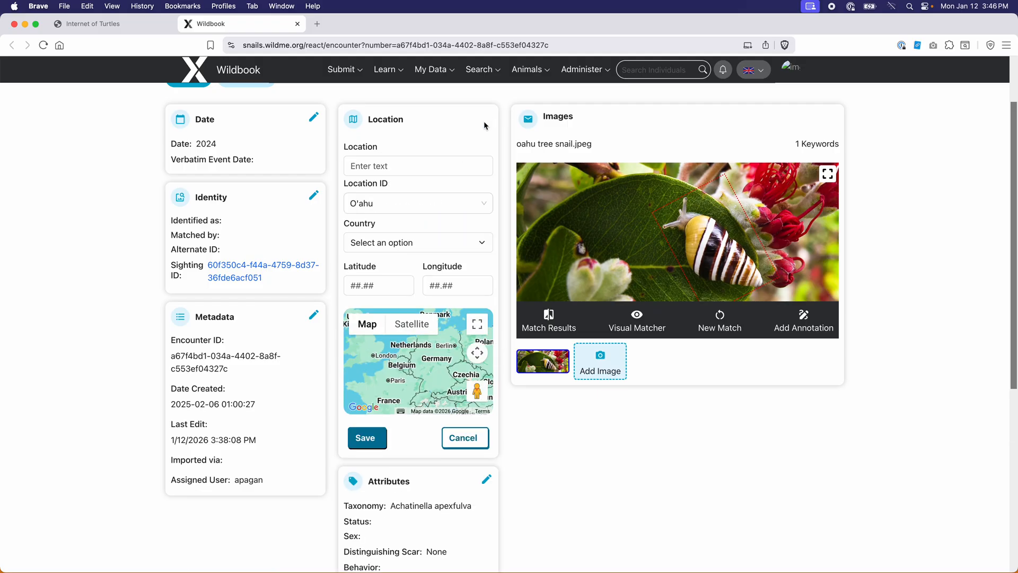
{"action": "left_click", "coordinate": [420, 169]}
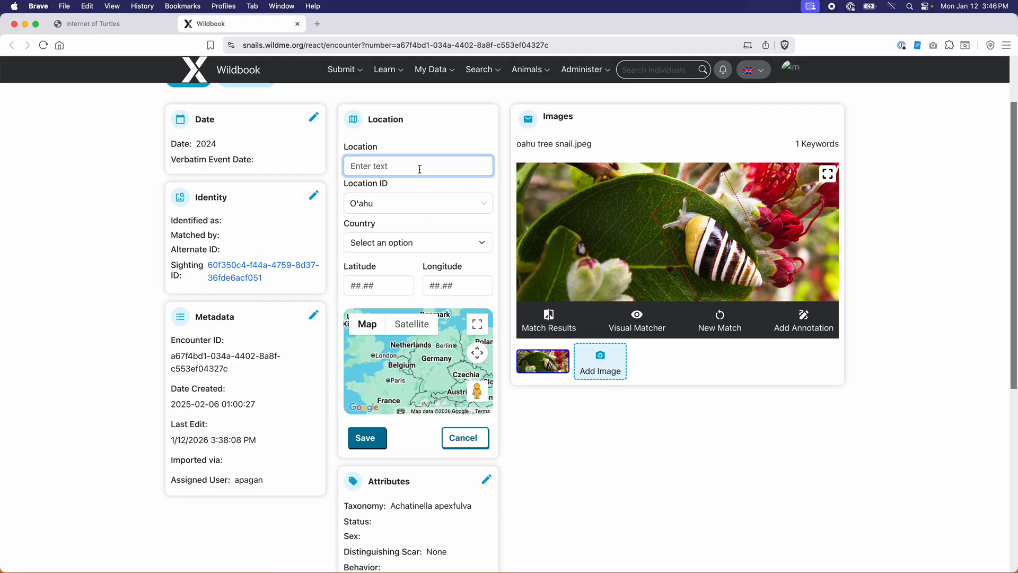
{"action": "left_click", "coordinate": [440, 202]}
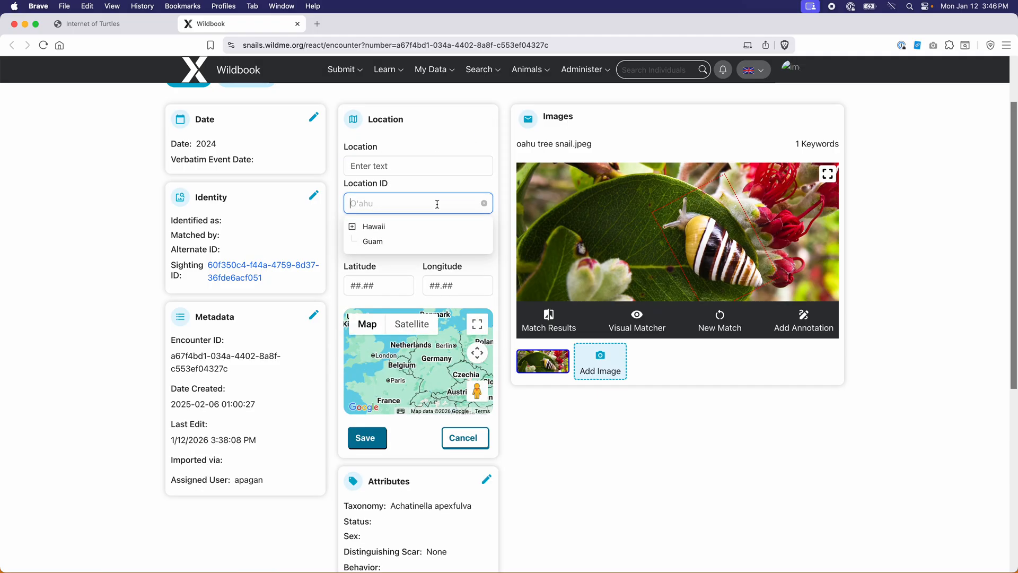
{"action": "left_click", "coordinate": [352, 227]}
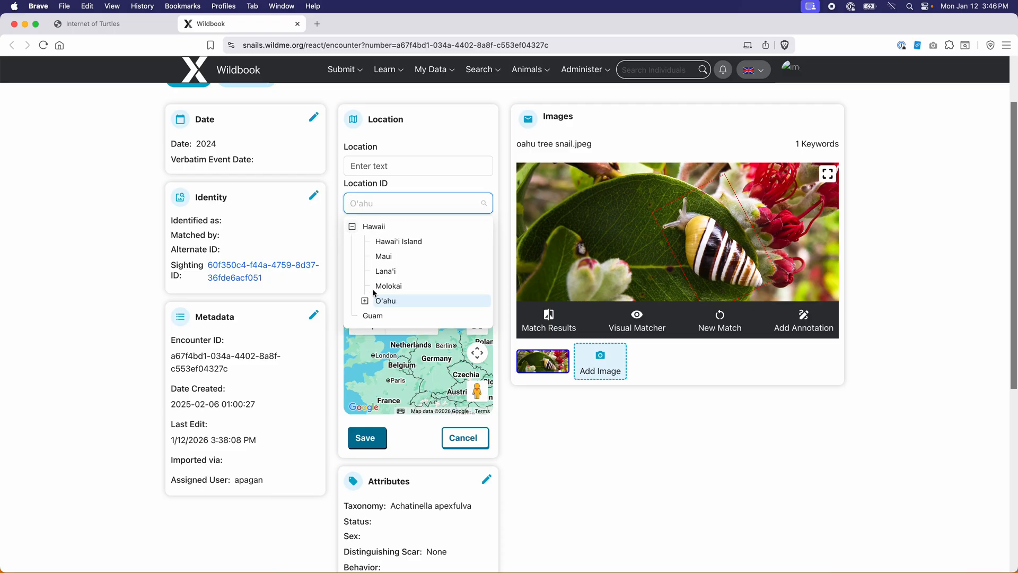
{"action": "left_click", "coordinate": [441, 186]}
{"action": "left_click", "coordinate": [460, 247]}
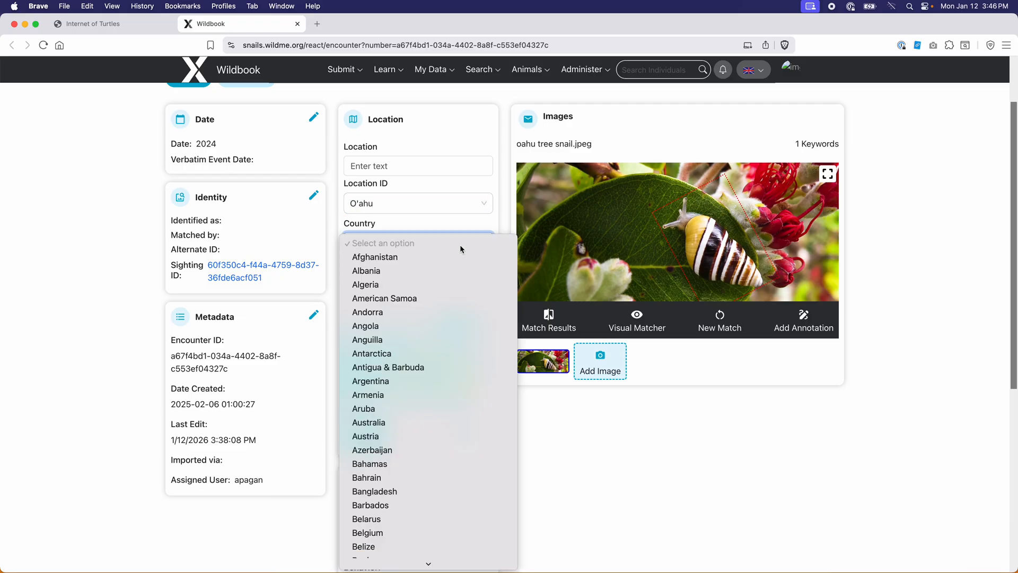
{"action": "left_click", "coordinate": [457, 220]}
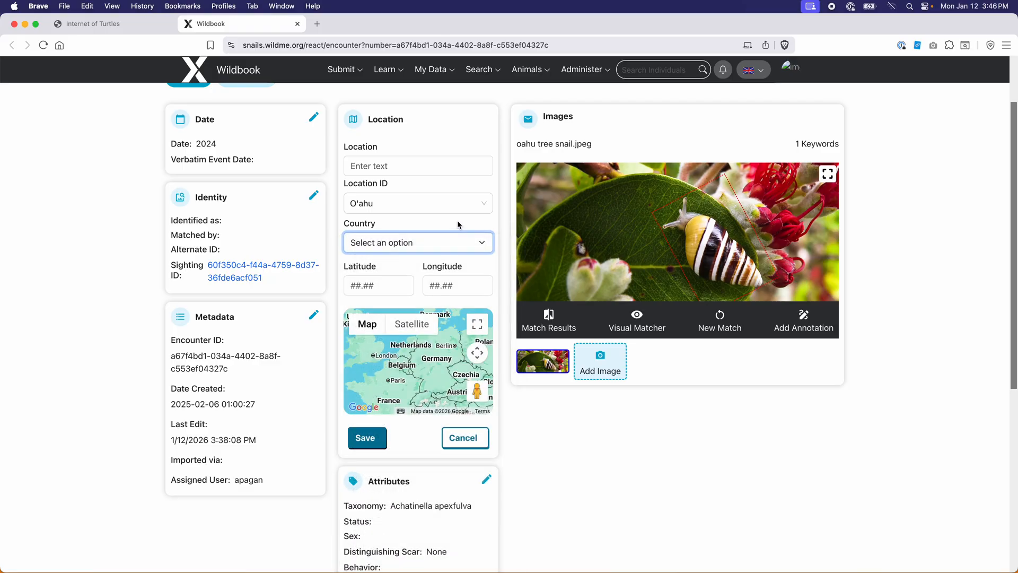
{"action": "scroll", "coordinate": [411, 237], "scroll_direction": "down", "scroll_amount": 1}
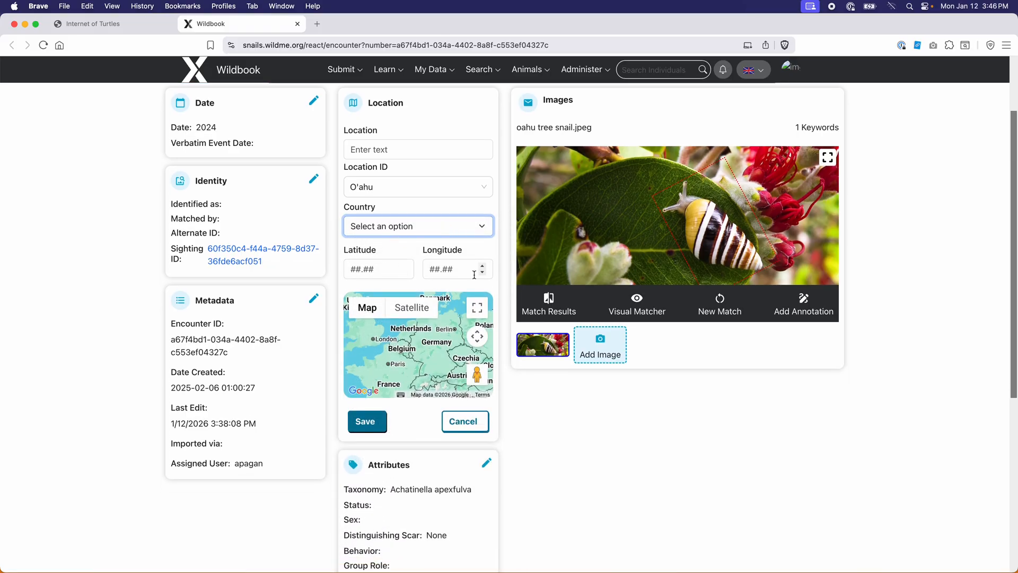
{"action": "scroll", "coordinate": [453, 278], "scroll_direction": "down", "scroll_amount": 2}
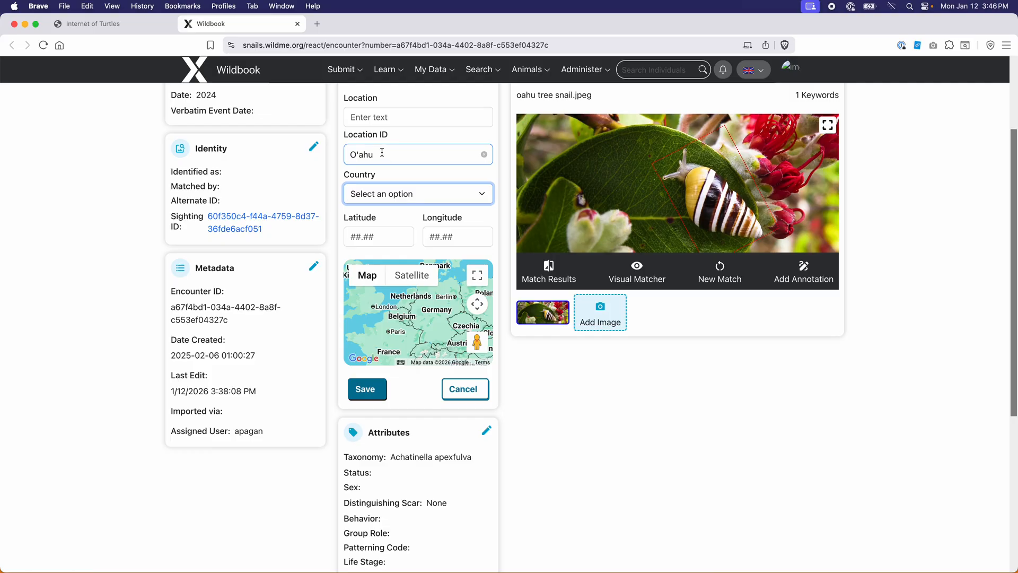
{"action": "left_click", "coordinate": [479, 398]}
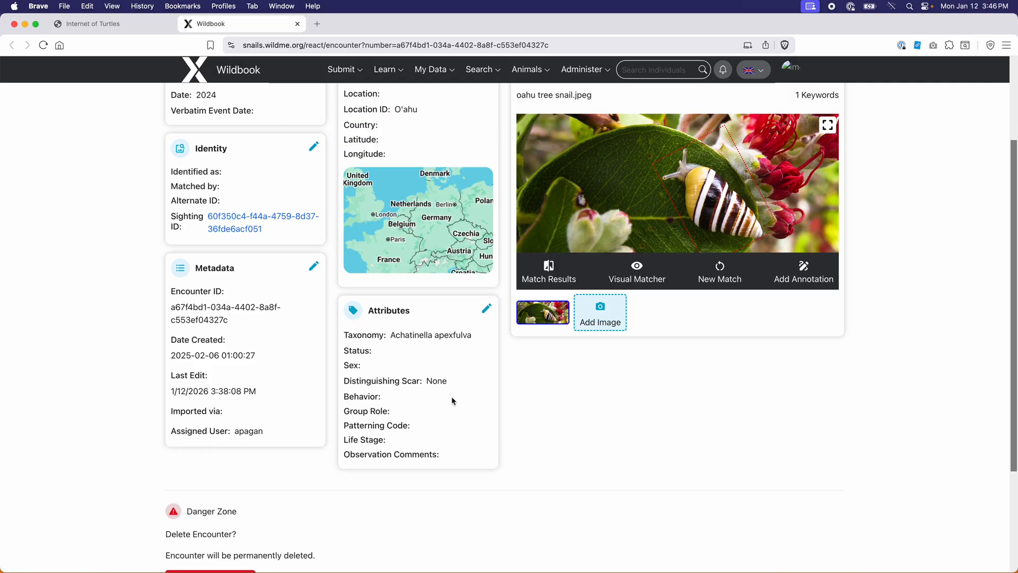
{"action": "scroll", "coordinate": [441, 251], "scroll_direction": "down", "scroll_amount": 1}
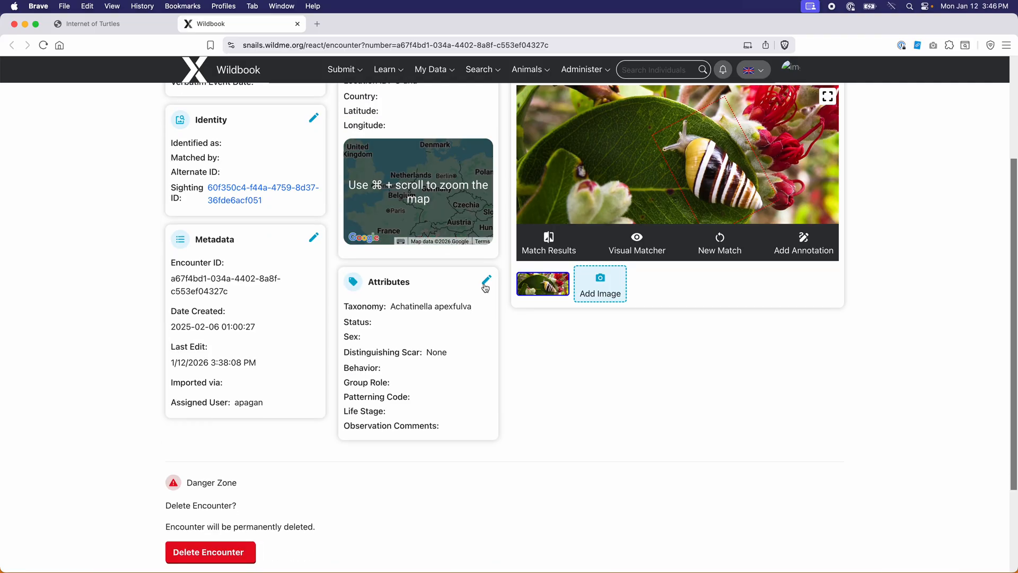
{"action": "left_click", "coordinate": [485, 281]}
{"action": "scroll", "coordinate": [418, 318], "scroll_direction": "down", "scroll_amount": 1}
{"action": "scroll", "coordinate": [418, 318], "scroll_direction": "down", "scroll_amount": 2}
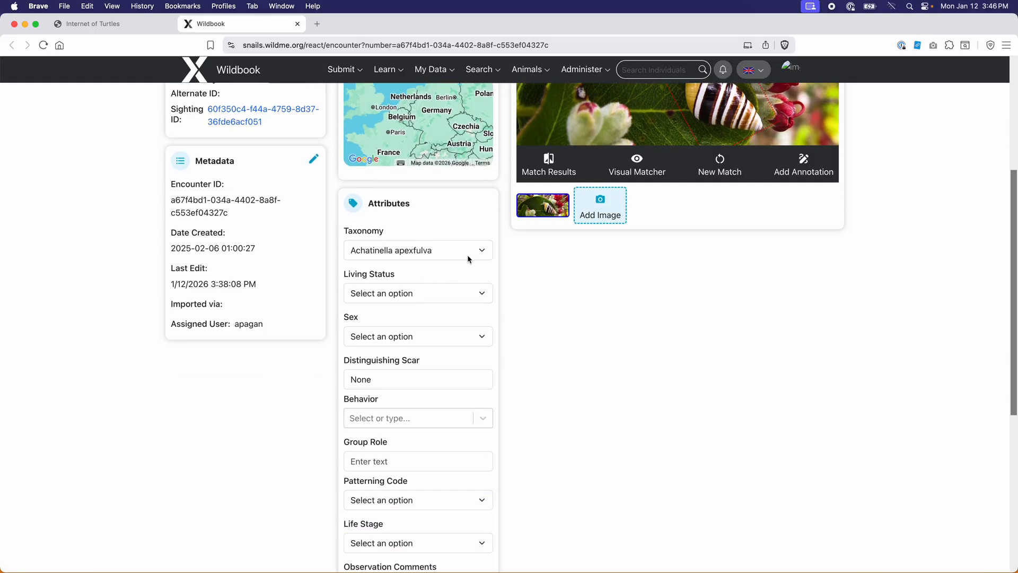
{"action": "left_click", "coordinate": [475, 253]}
{"action": "left_click", "coordinate": [476, 253]}
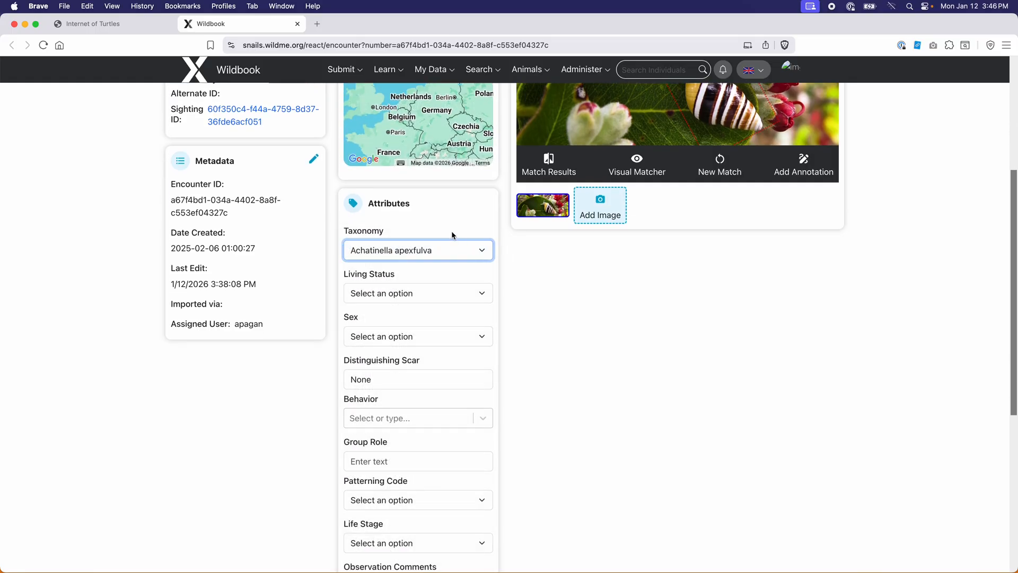
{"action": "left_click", "coordinate": [420, 294]}
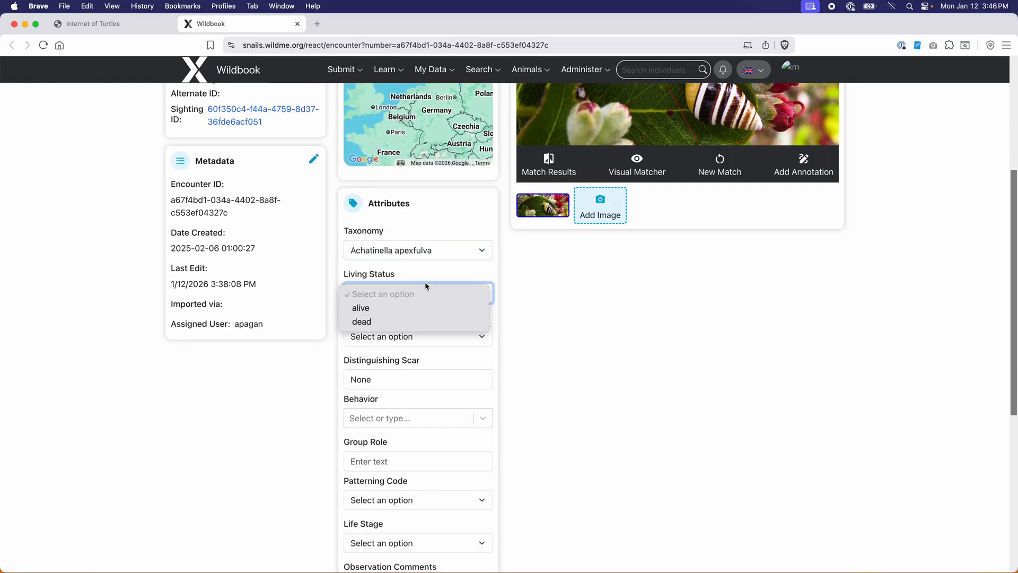
{"action": "left_click", "coordinate": [424, 274]}
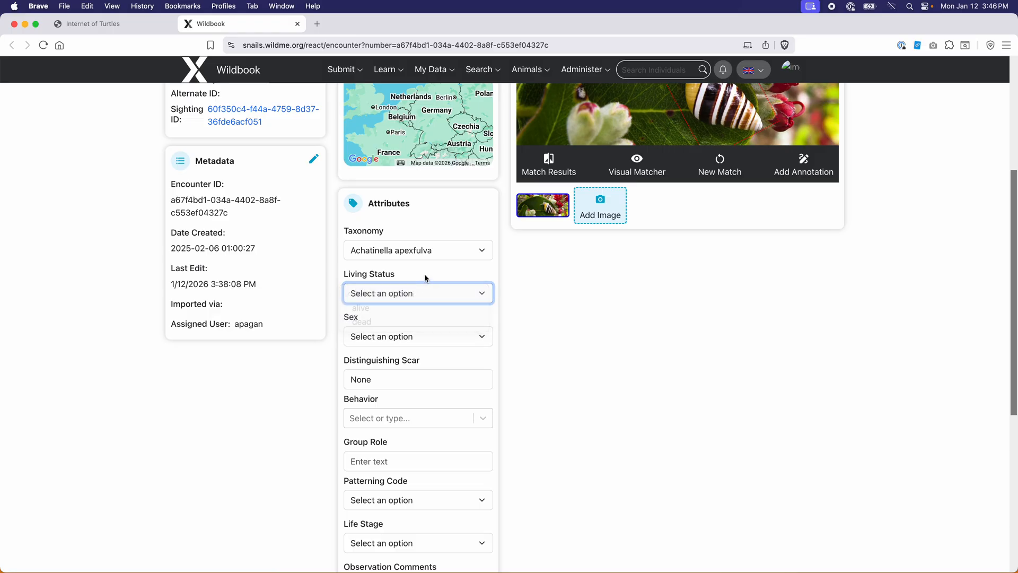
{"action": "left_click", "coordinate": [396, 338]}
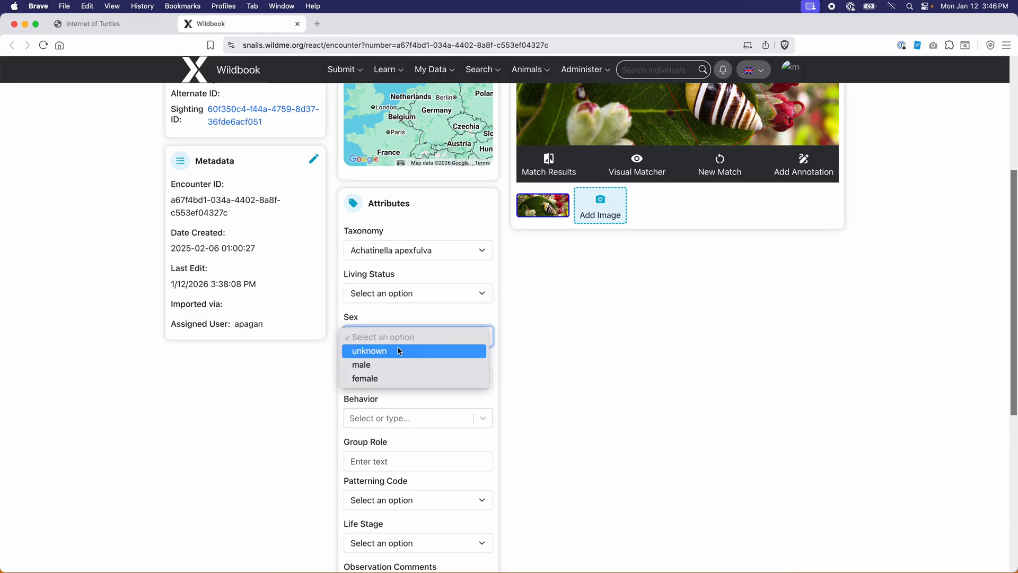
{"action": "left_click", "coordinate": [419, 322]}
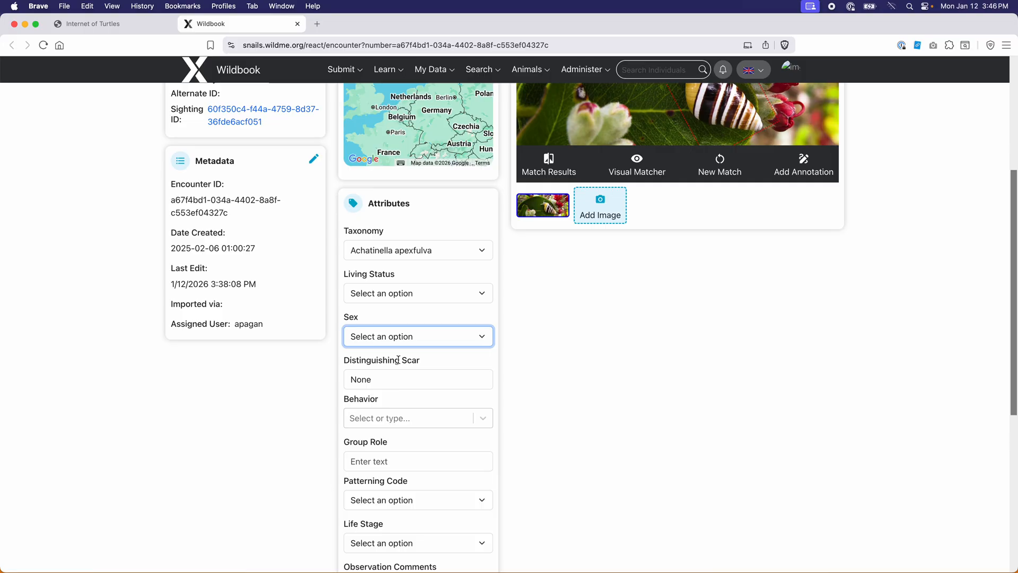
{"action": "scroll", "coordinate": [398, 361], "scroll_direction": "down", "scroll_amount": 2}
{"action": "left_click", "coordinate": [403, 358]}
{"action": "left_click", "coordinate": [403, 358]}
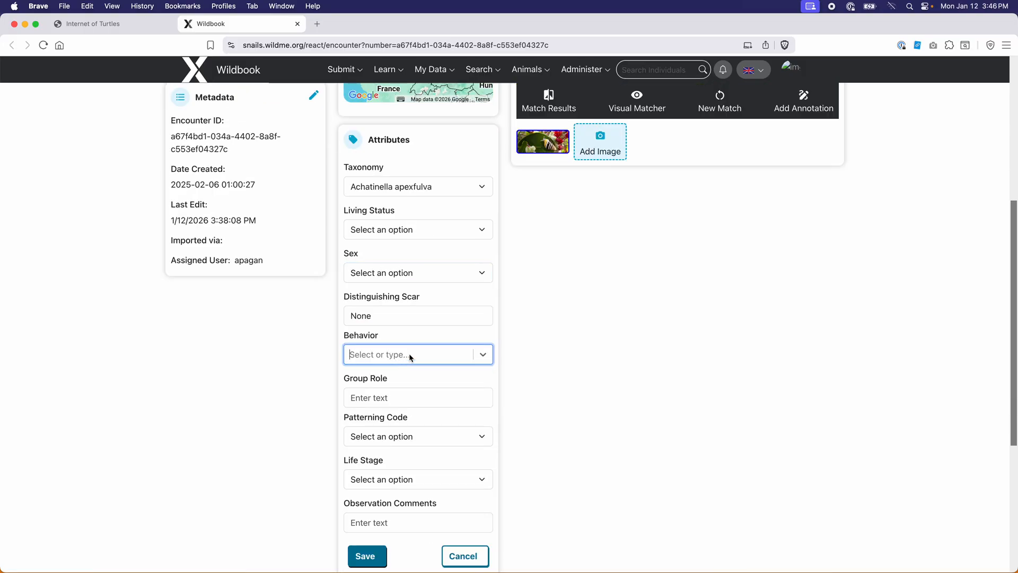
{"action": "scroll", "coordinate": [410, 356], "scroll_direction": "down", "scroll_amount": 1}
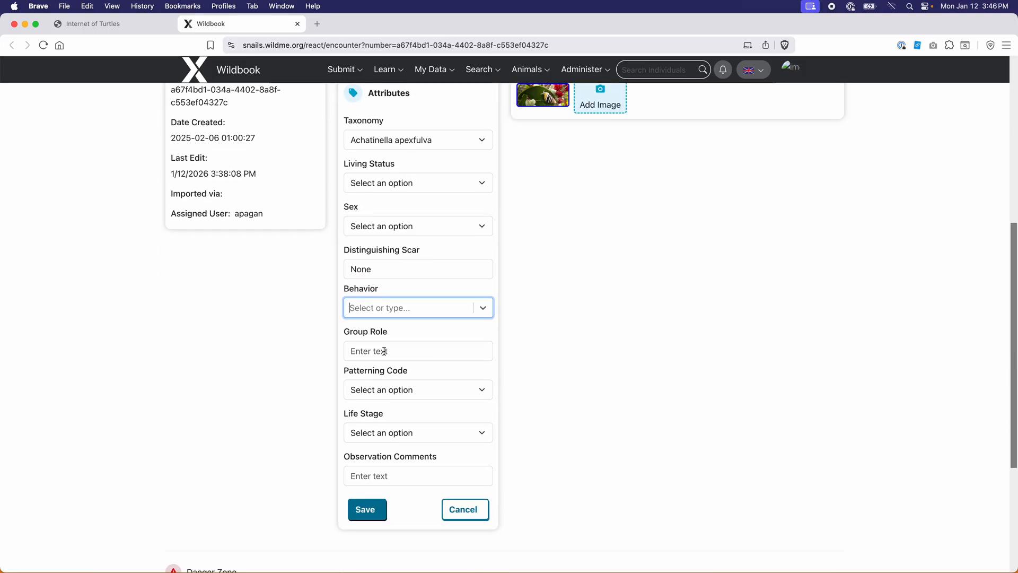
{"action": "left_click", "coordinate": [394, 387]}
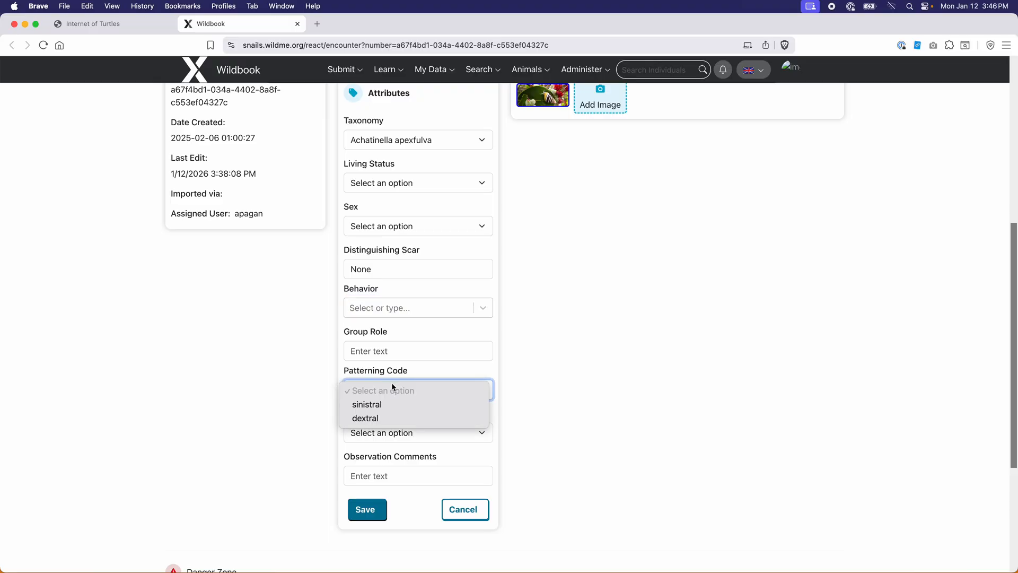
{"action": "left_click", "coordinate": [418, 371]}
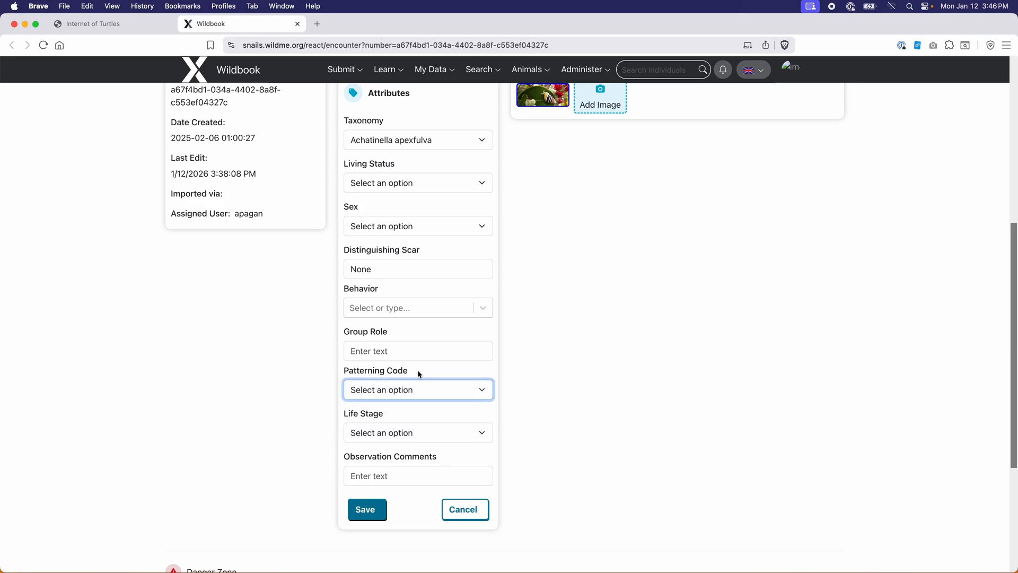
{"action": "left_click", "coordinate": [480, 436]}
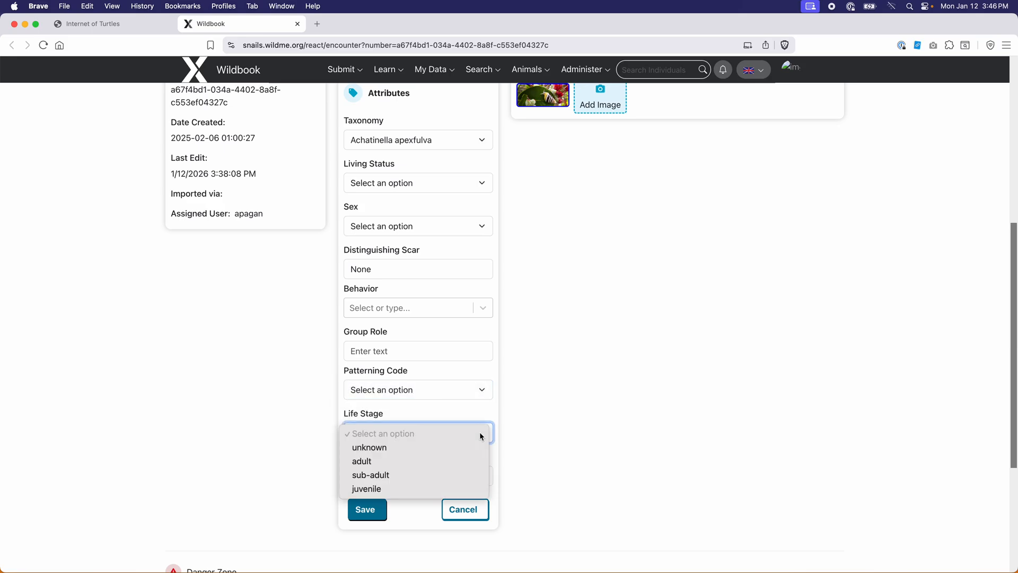
{"action": "left_click", "coordinate": [484, 413]}
{"action": "left_click", "coordinate": [477, 473]}
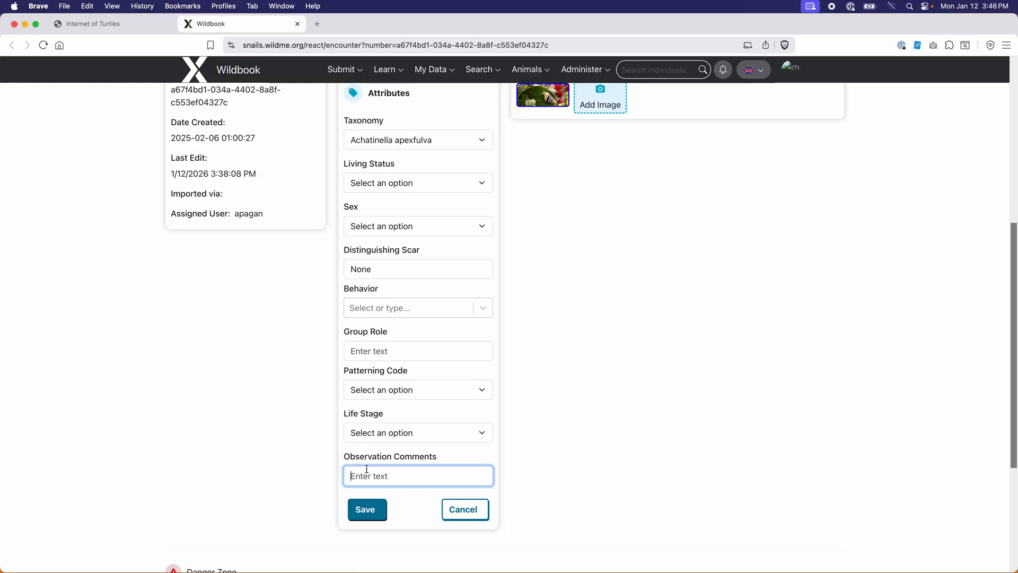
{"action": "left_click", "coordinate": [476, 503]}
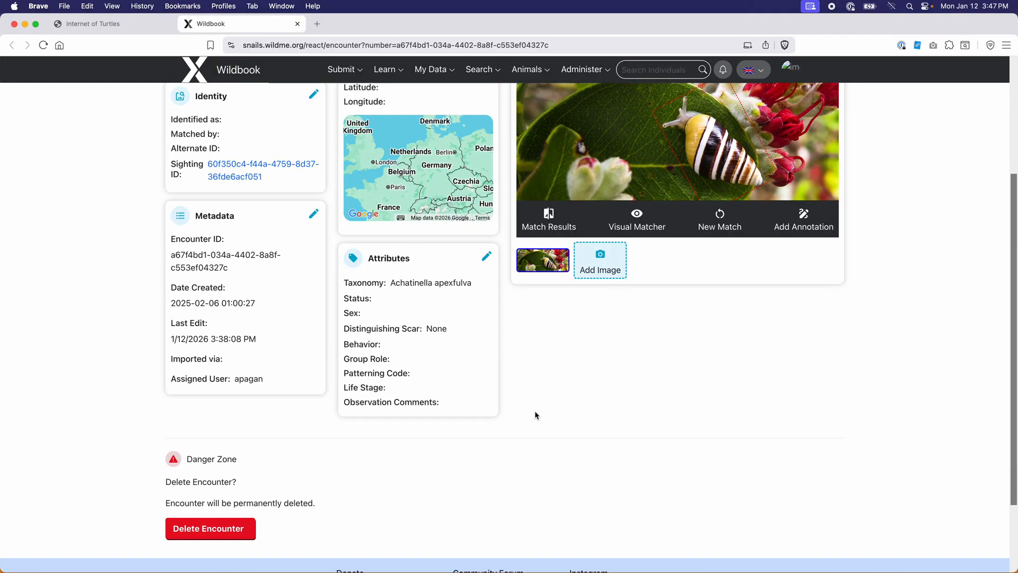
{"action": "scroll", "coordinate": [535, 412], "scroll_direction": "up", "scroll_amount": 5}
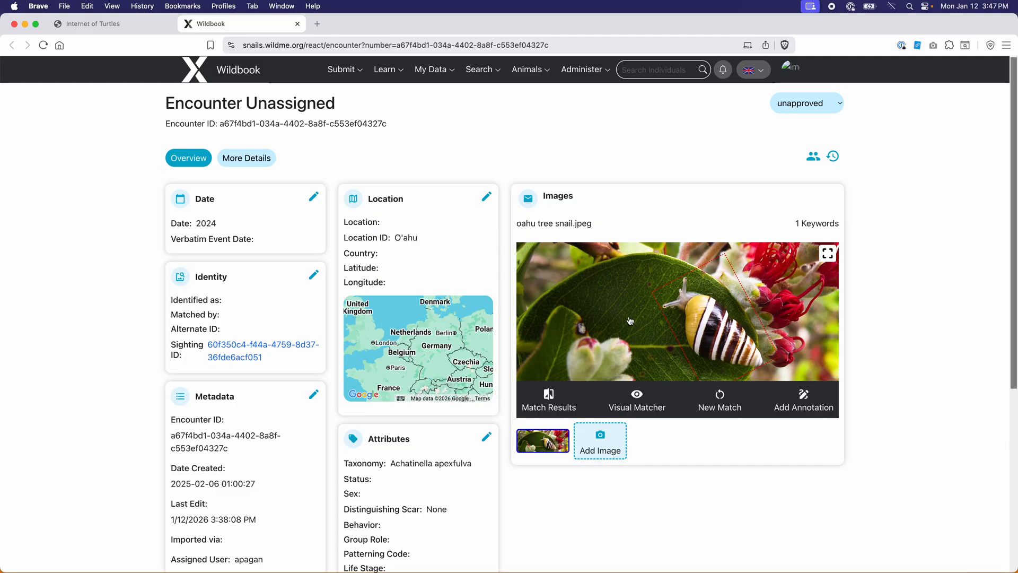
{"action": "mouse_move", "coordinate": [717, 317]}
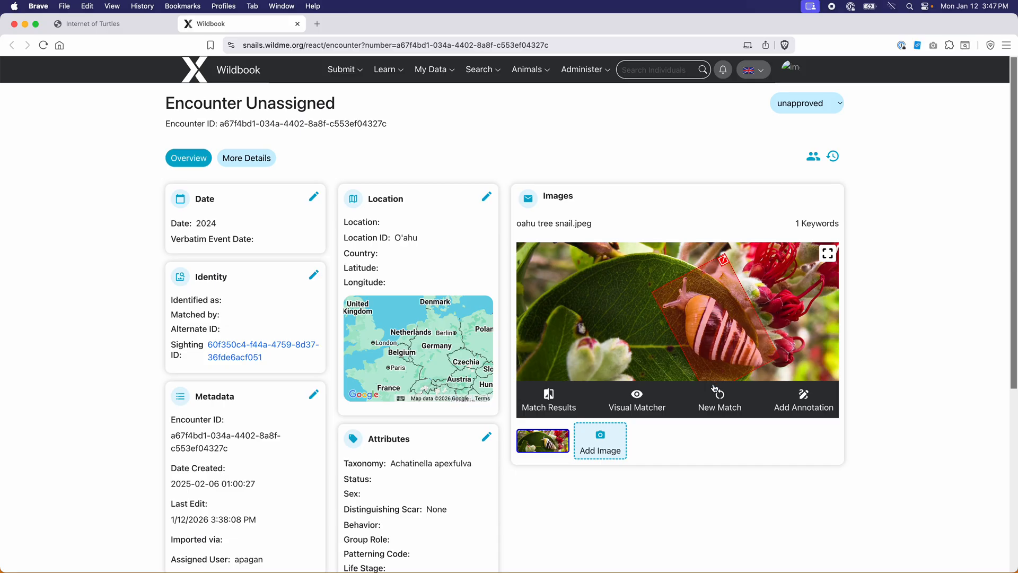
{"action": "mouse_move", "coordinate": [714, 378]}
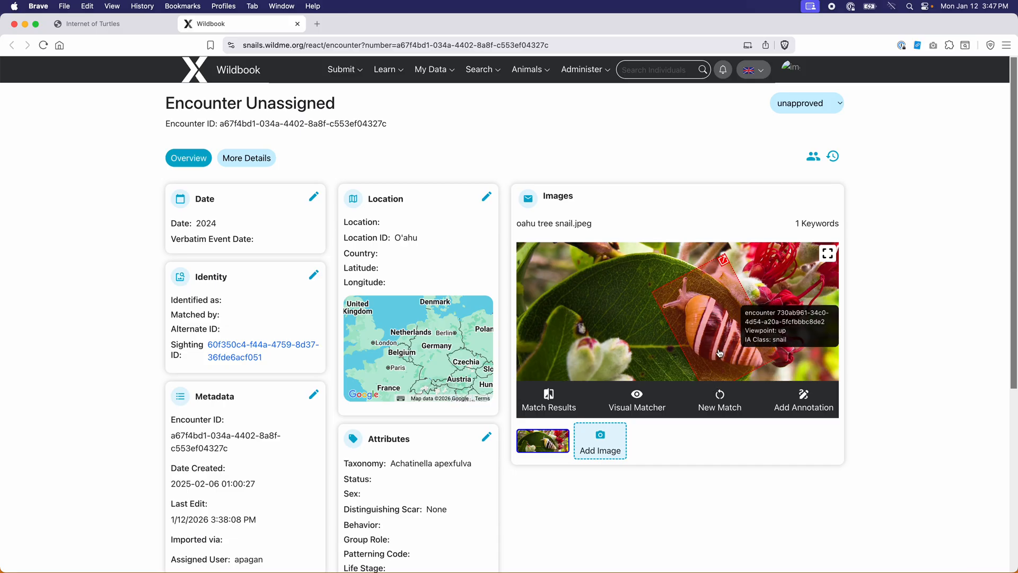
Open the snail annotation's linked encounter in a new tab, select the annotation, and open it for editing
{"action": "left_click", "coordinate": [724, 260]}
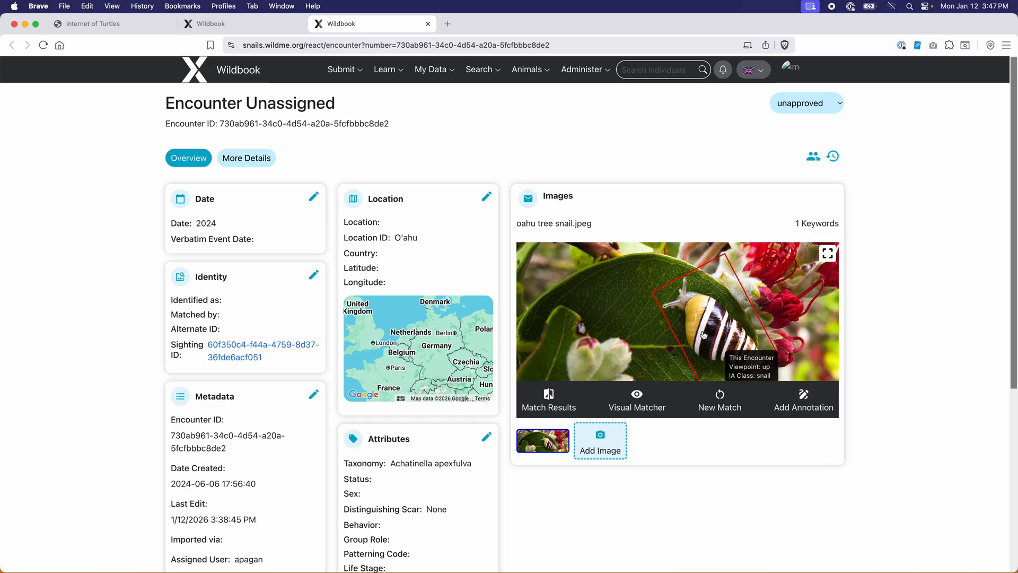
{"action": "left_click", "coordinate": [710, 310]}
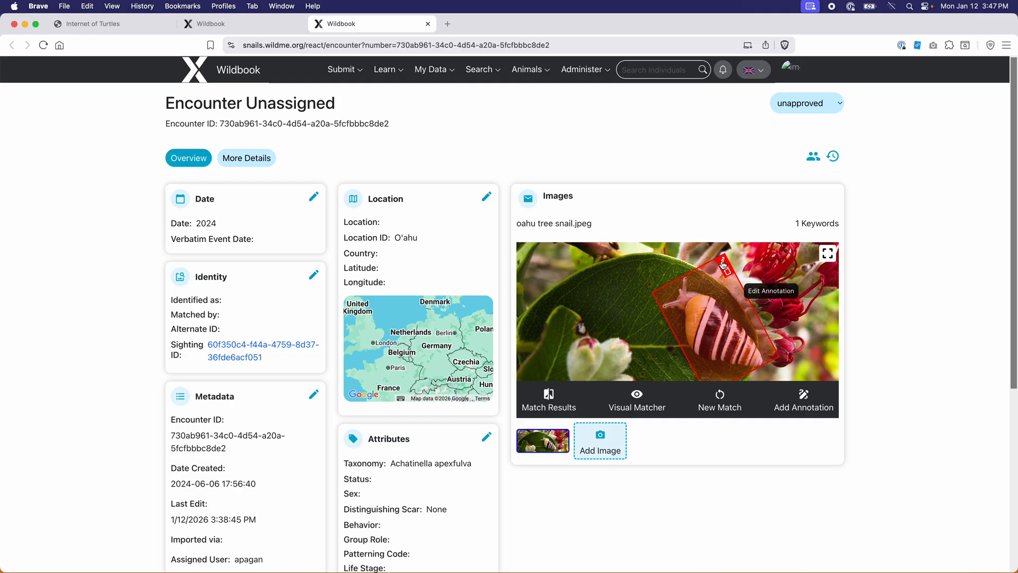
{"action": "left_click", "coordinate": [725, 266]}
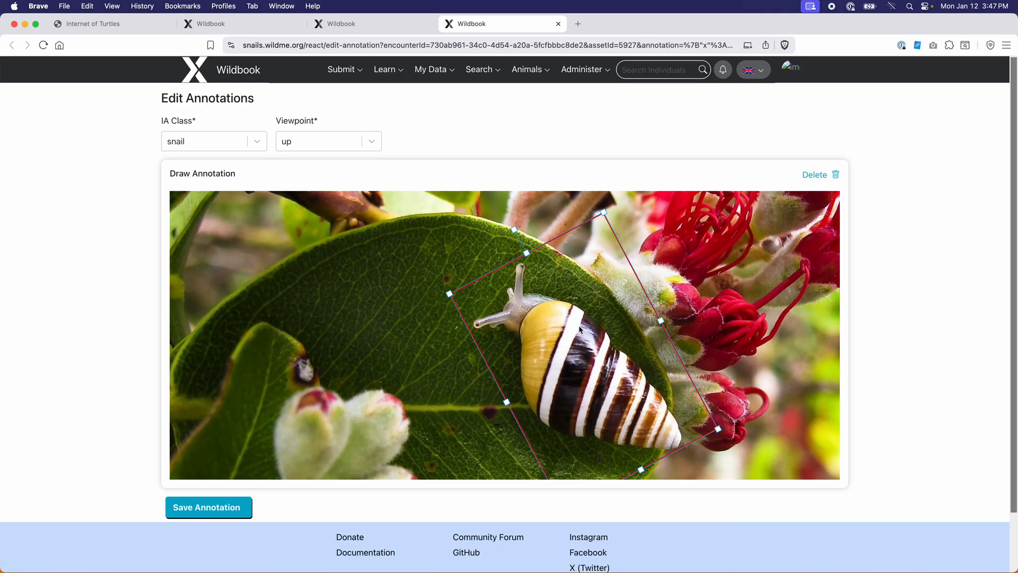
Shift the snail's annotation box left, stretch its left corner, save, and close the confirmation page
{"action": "mouse_move", "coordinate": [574, 348]}
{"action": "left_mouse_down"}
{"action": "mouse_move", "coordinate": [339, 386]}
{"action": "mouse_move", "coordinate": [565, 348]}
{"action": "left_mouse_up"}
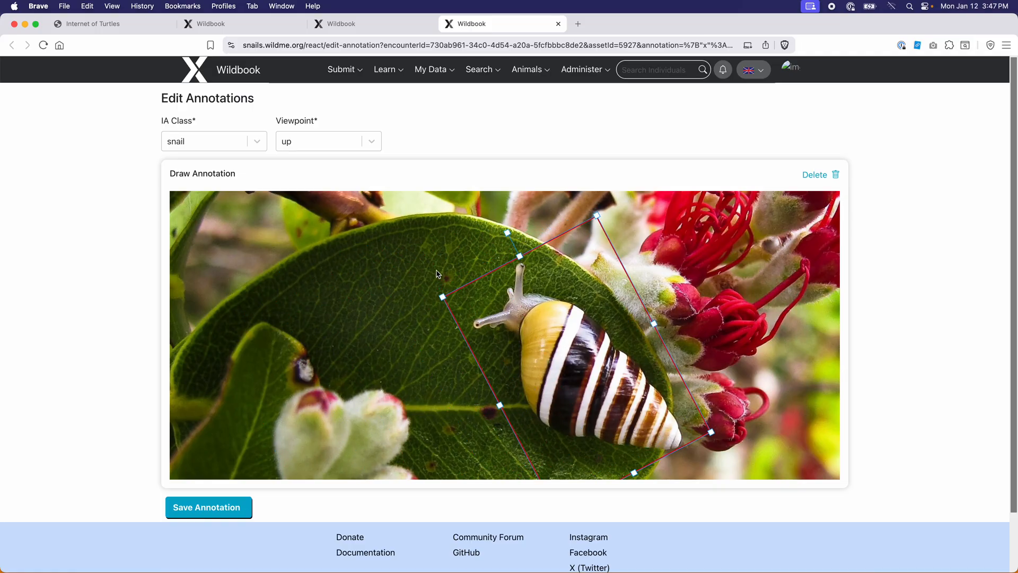
{"action": "mouse_move", "coordinate": [443, 298]}
{"action": "left_mouse_down"}
{"action": "mouse_move", "coordinate": [419, 293]}
{"action": "mouse_move", "coordinate": [451, 296]}
{"action": "left_mouse_up"}
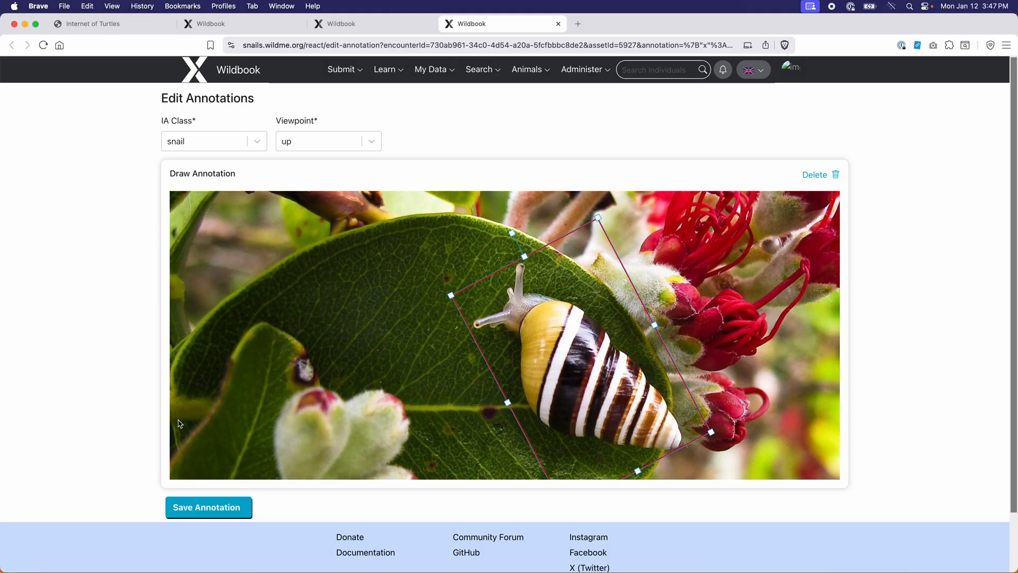
{"action": "left_click", "coordinate": [195, 508]}
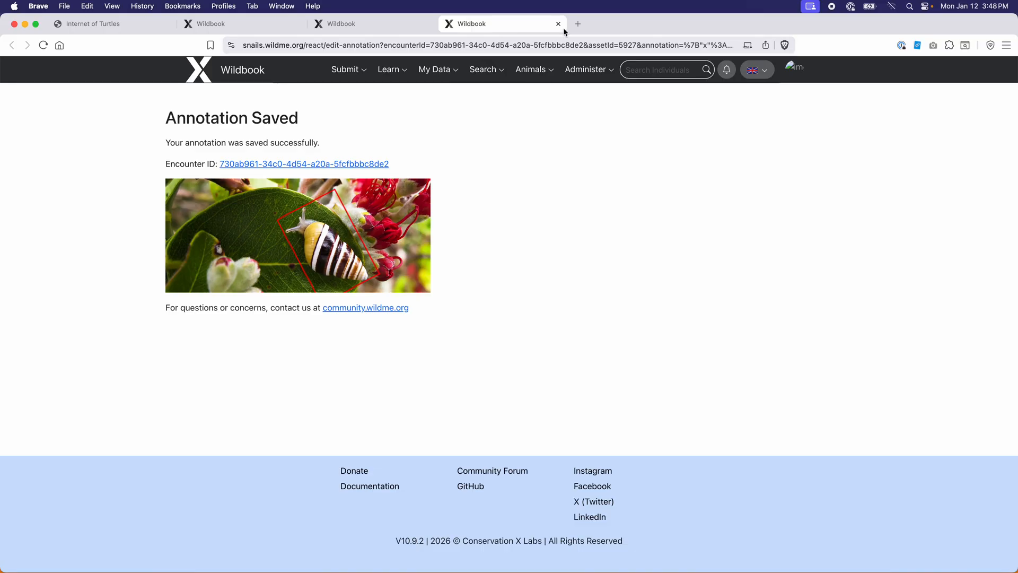
{"action": "left_click", "coordinate": [559, 24]}
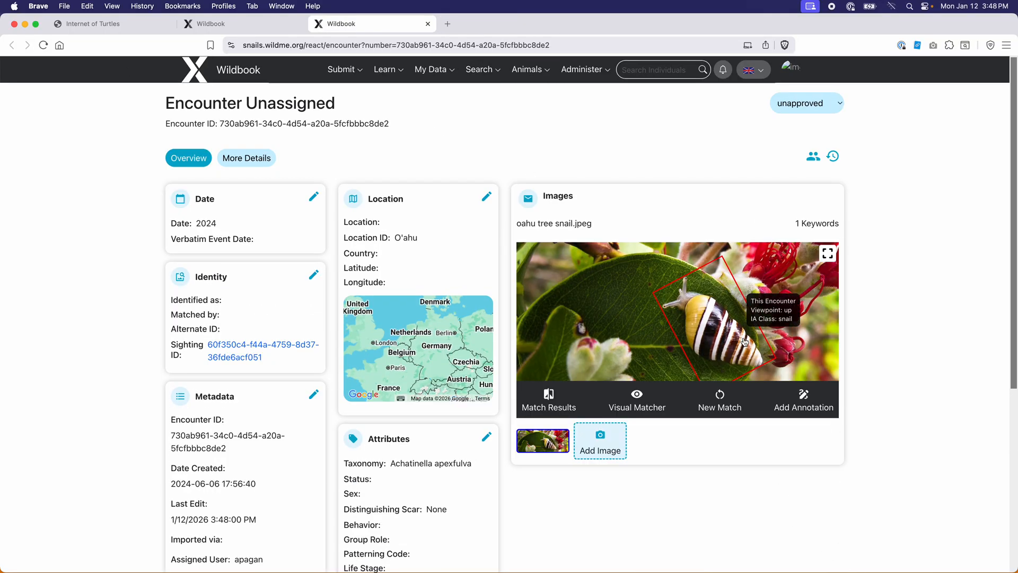
Launch a HotSpotter pattern-matcher match filtered to Location ID O'ahu with no owner set
{"action": "left_click", "coordinate": [550, 403]}
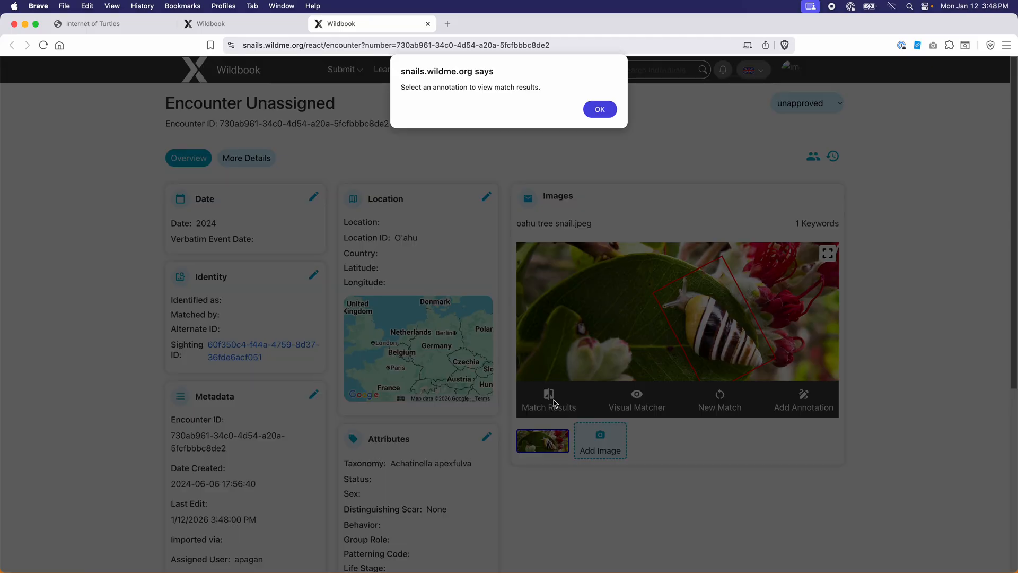
{"action": "left_click", "coordinate": [598, 110]}
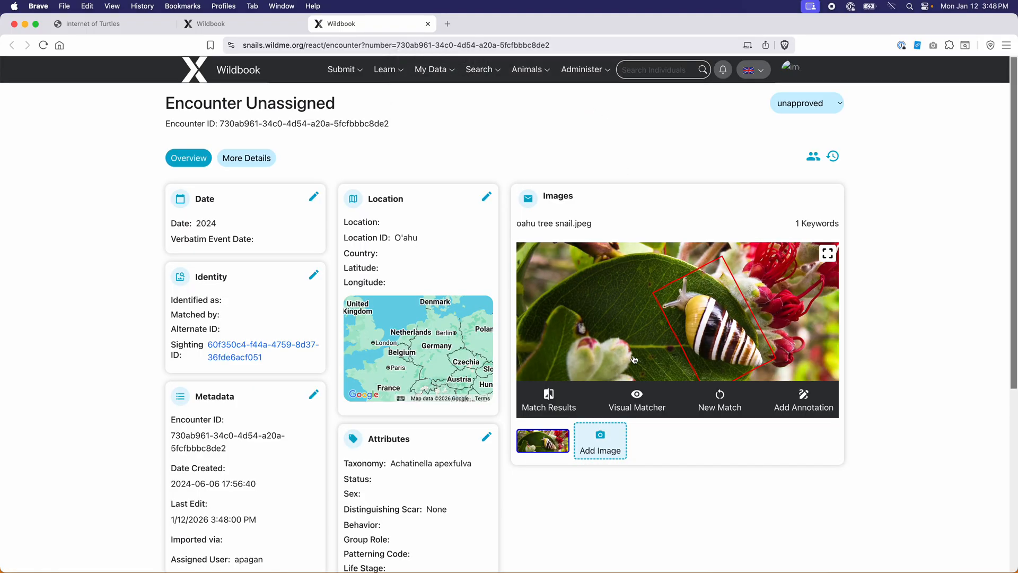
{"action": "left_click", "coordinate": [721, 399]}
{"action": "left_click", "coordinate": [476, 293]}
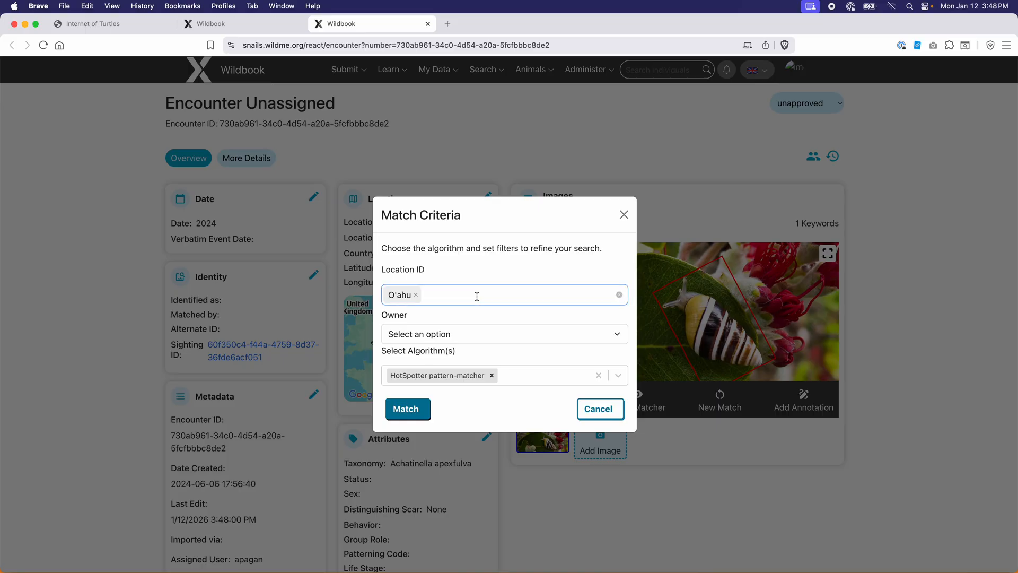
{"action": "left_click", "coordinate": [390, 318]}
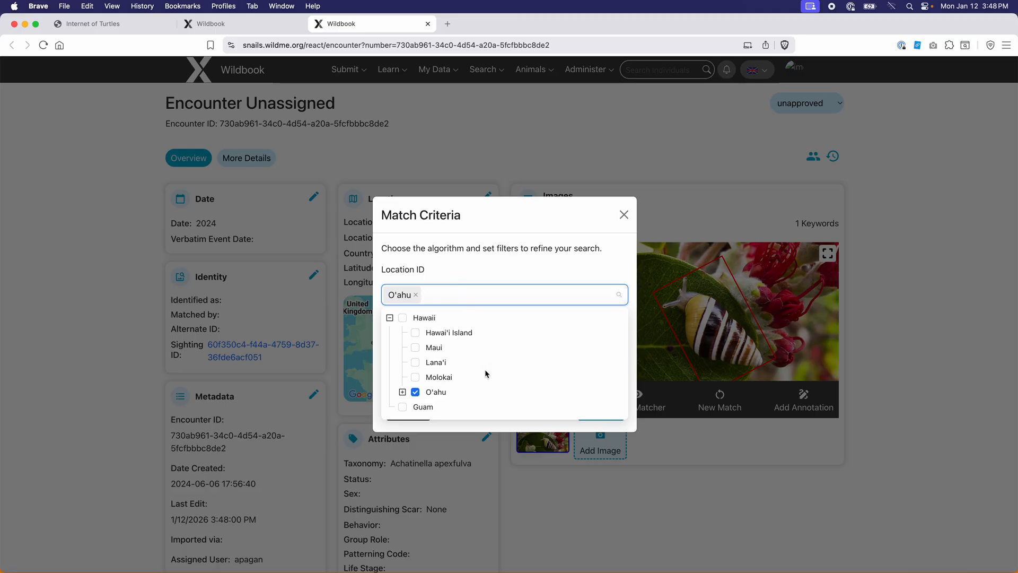
{"action": "left_click", "coordinate": [516, 272]}
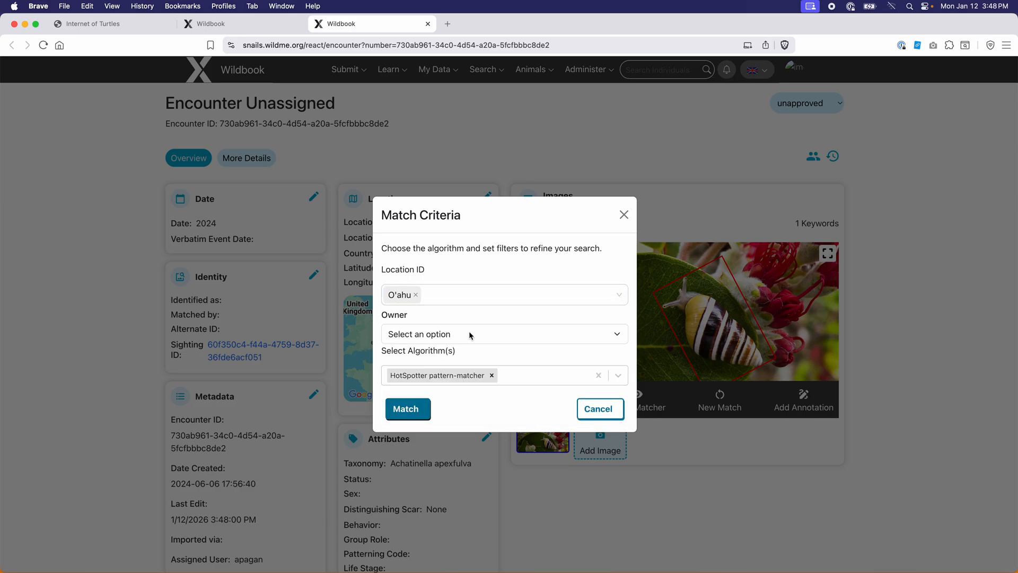
{"action": "left_click", "coordinate": [469, 334]}
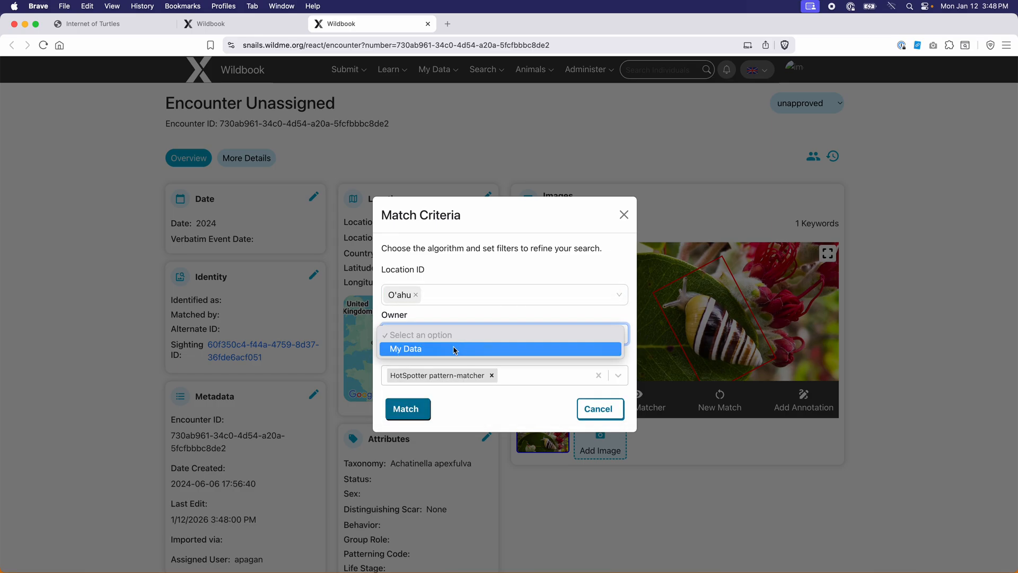
{"action": "left_click", "coordinate": [479, 317]}
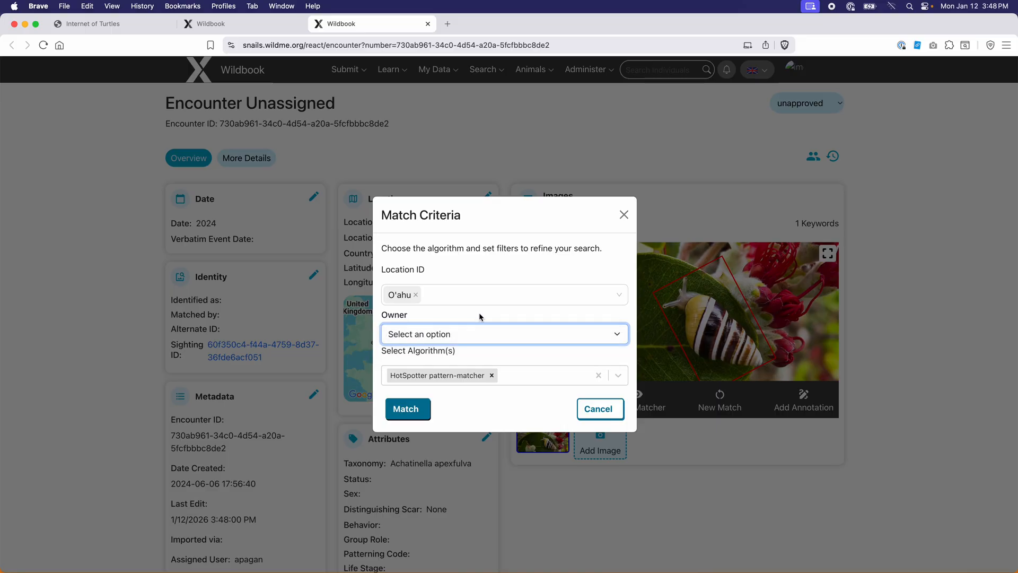
{"action": "left_click", "coordinate": [519, 378]}
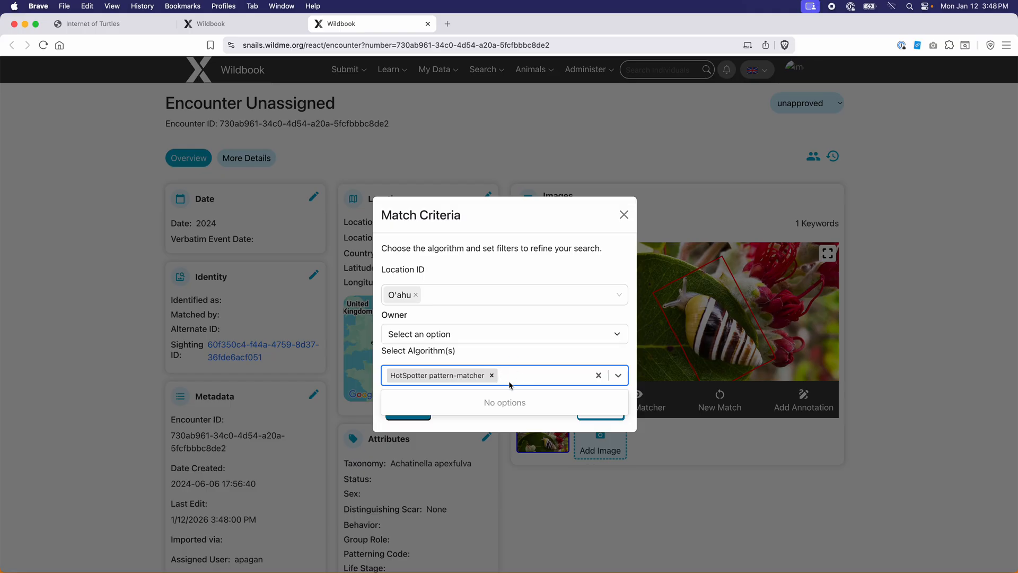
{"action": "left_click", "coordinate": [502, 349]}
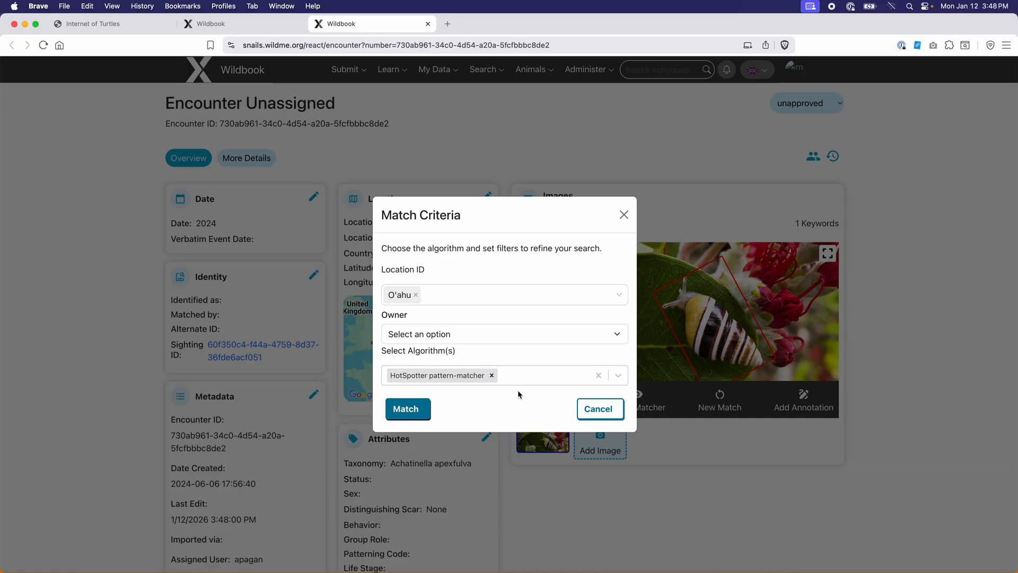
{"action": "left_click", "coordinate": [406, 416]}
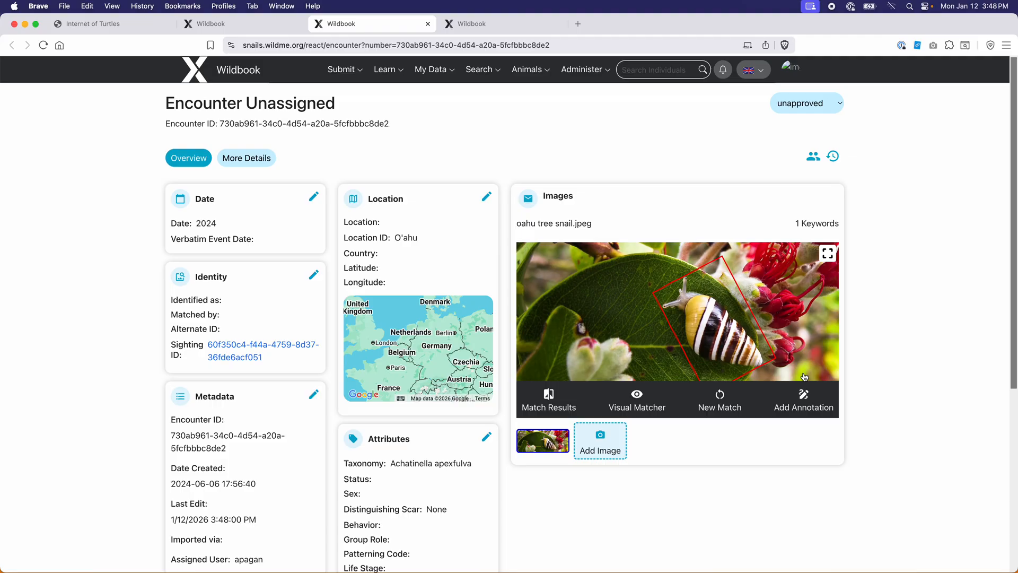
Preview the snail photo's Add Annotations page, close it, and scroll down toward Danger Zone
{"action": "left_click", "coordinate": [804, 405]}
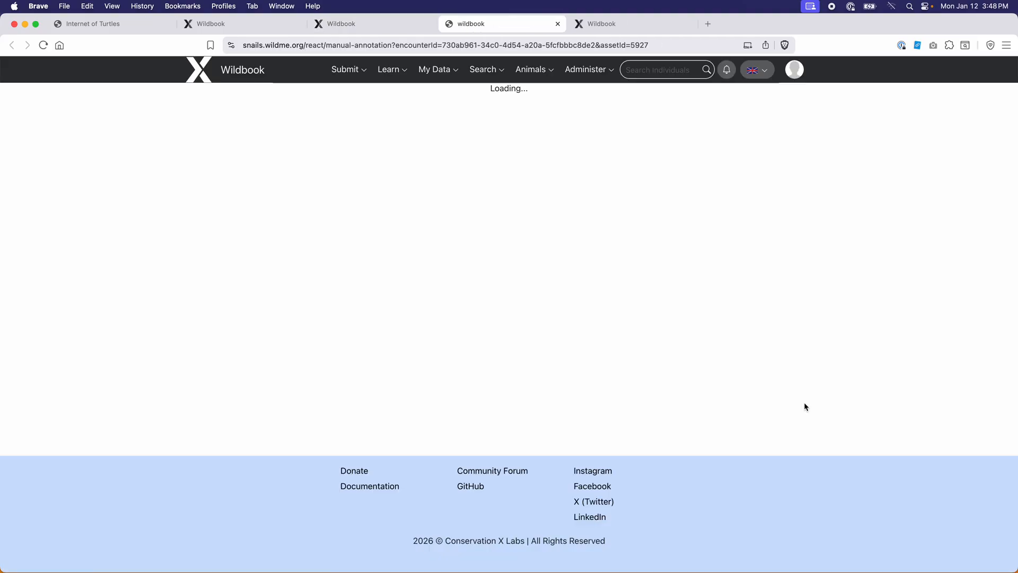
{"action": "left_click", "coordinate": [558, 23]}
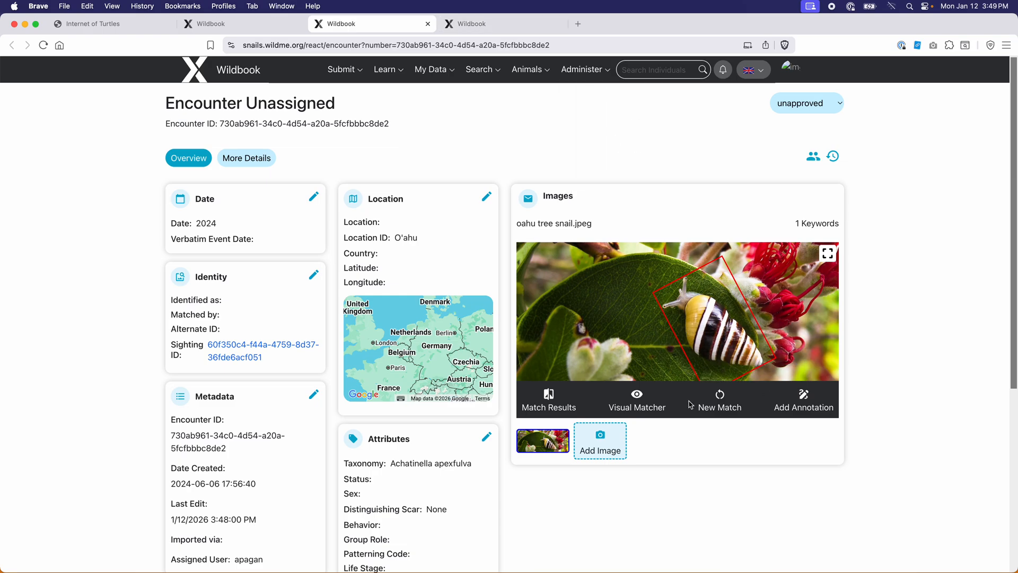
{"action": "scroll", "coordinate": [502, 456], "scroll_direction": "down", "scroll_amount": 5}
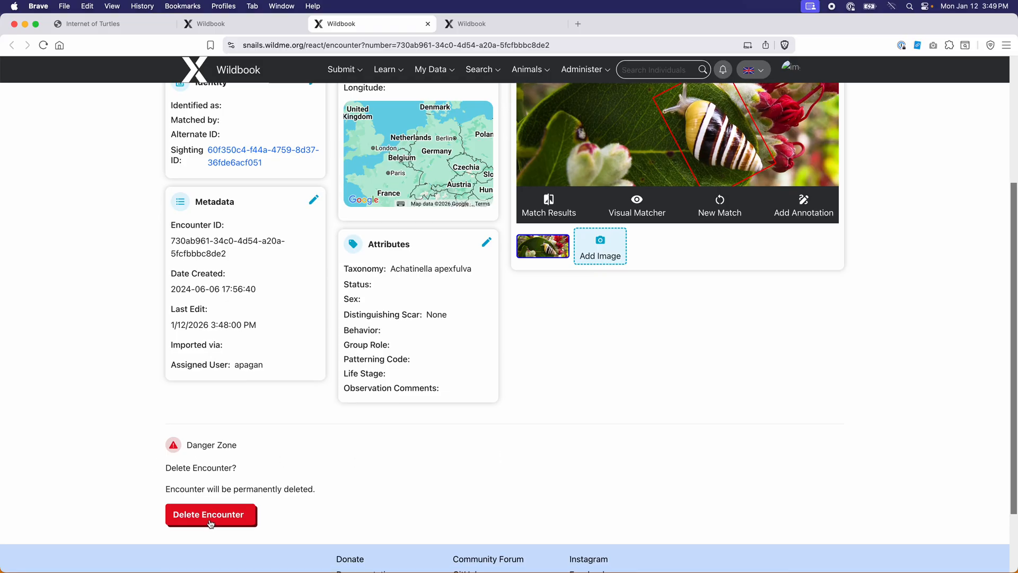
On the classic Internet of Turtles encounter, collapse the Identity panel's edit form
{"action": "left_click", "coordinate": [188, 26]}
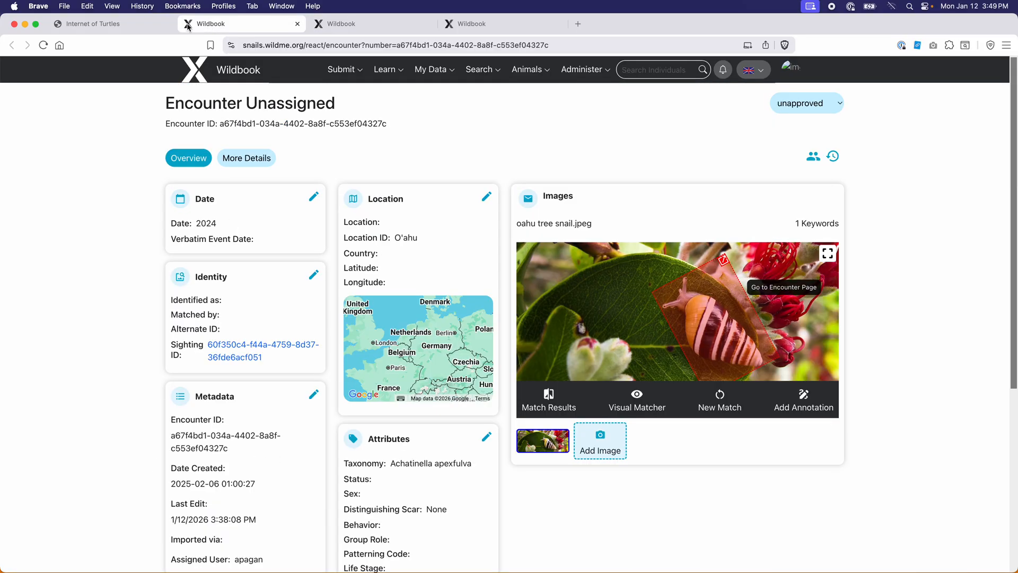
{"action": "left_click", "coordinate": [111, 24]}
{"action": "scroll", "coordinate": [262, 414], "scroll_direction": "down", "scroll_amount": 2}
{"action": "scroll", "coordinate": [281, 265], "scroll_direction": "up", "scroll_amount": 5}
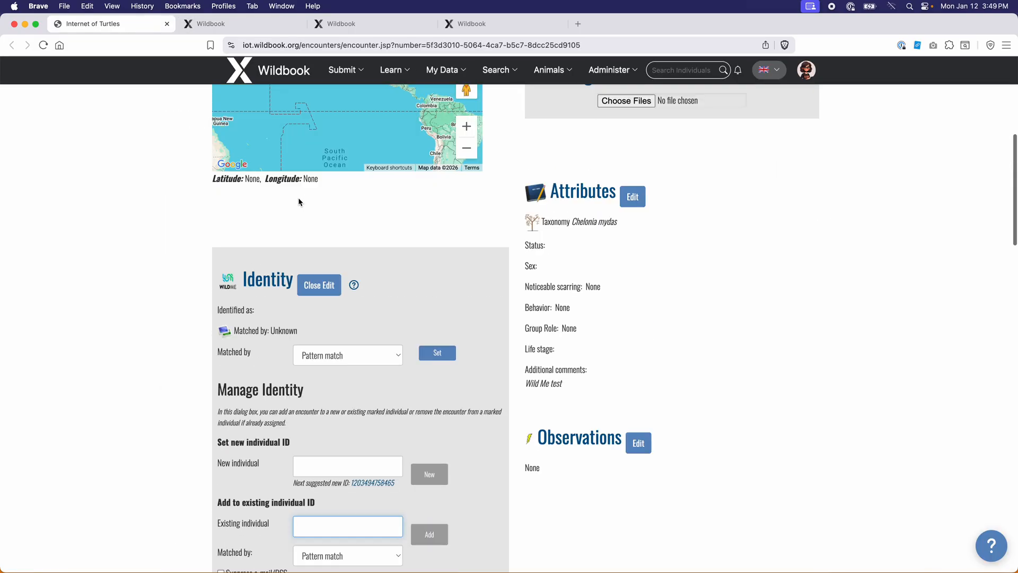
{"action": "left_click", "coordinate": [319, 285]}
Open the Metadata panel's edit form, then go back to the other snail encounter
{"action": "scroll", "coordinate": [316, 295], "scroll_direction": "down", "scroll_amount": 4}
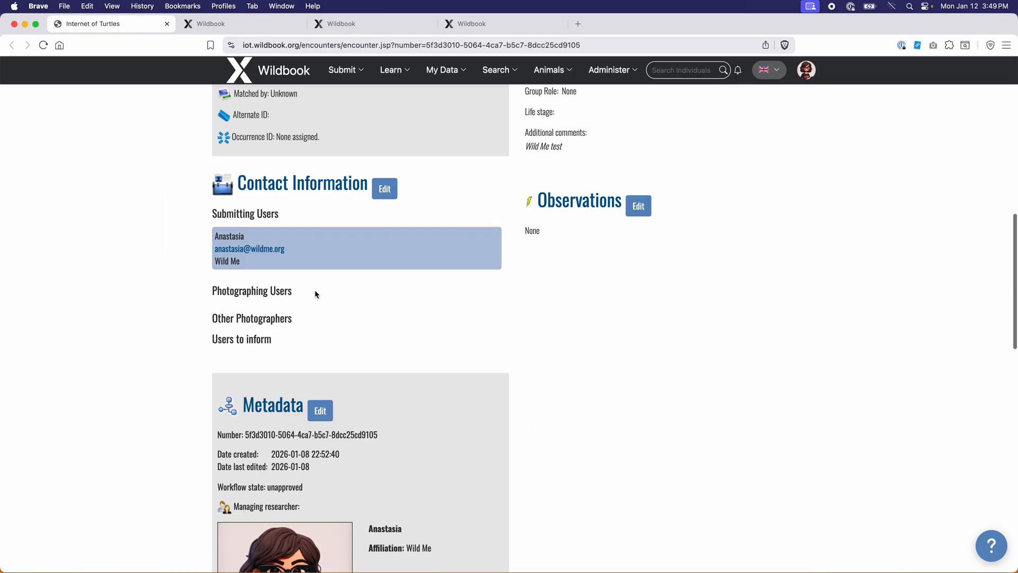
{"action": "scroll", "coordinate": [316, 291], "scroll_direction": "down", "scroll_amount": 3}
{"action": "left_click", "coordinate": [321, 312]}
{"action": "scroll", "coordinate": [376, 314], "scroll_direction": "down", "scroll_amount": 3}
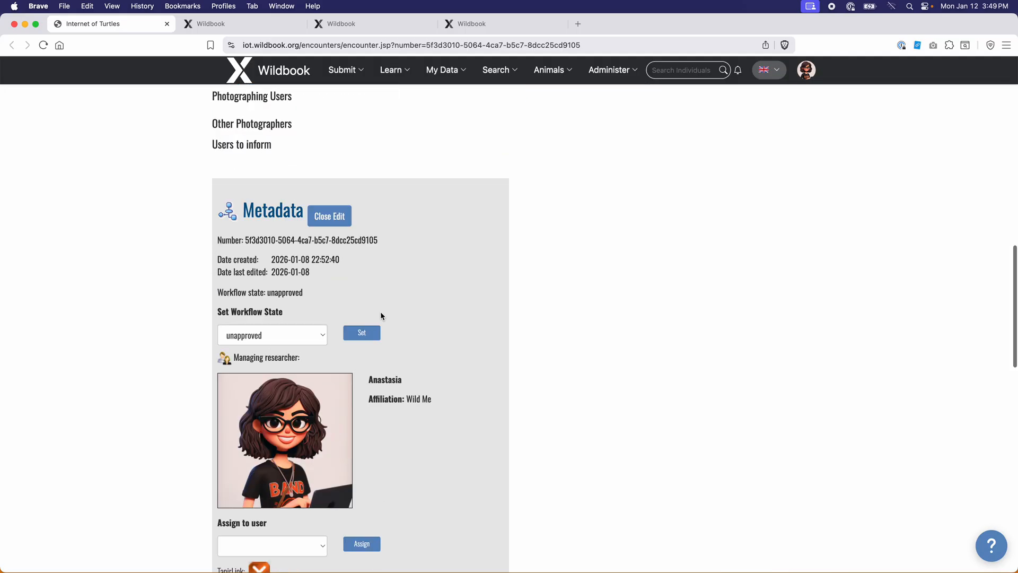
{"action": "scroll", "coordinate": [381, 314], "scroll_direction": "down", "scroll_amount": 7}
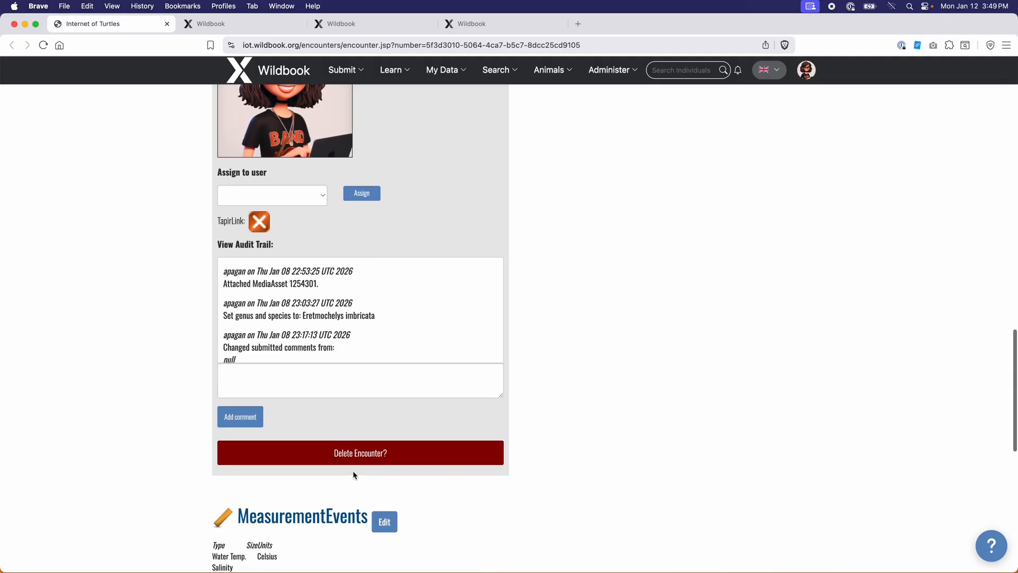
{"action": "left_click", "coordinate": [230, 24]}
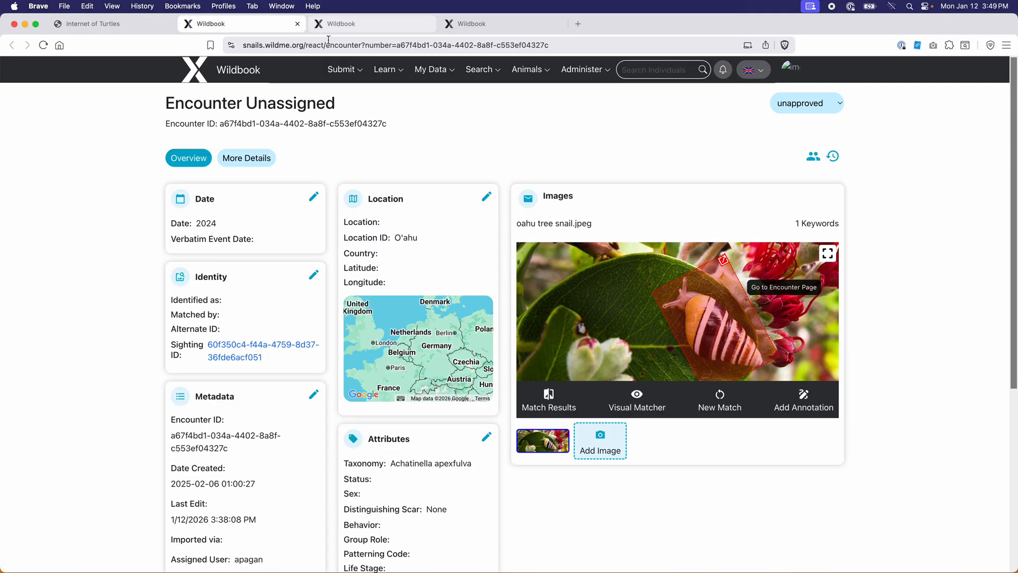
Switch back to the snail encounter being explored and scroll through its page
{"action": "left_click", "coordinate": [343, 24]}
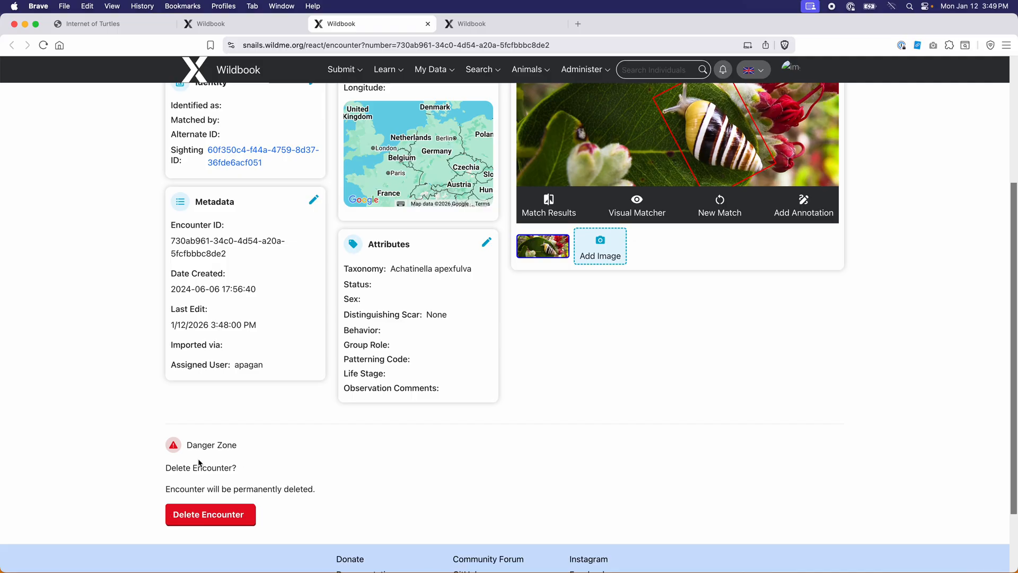
{"action": "scroll", "coordinate": [608, 493], "scroll_direction": "up", "scroll_amount": 4}
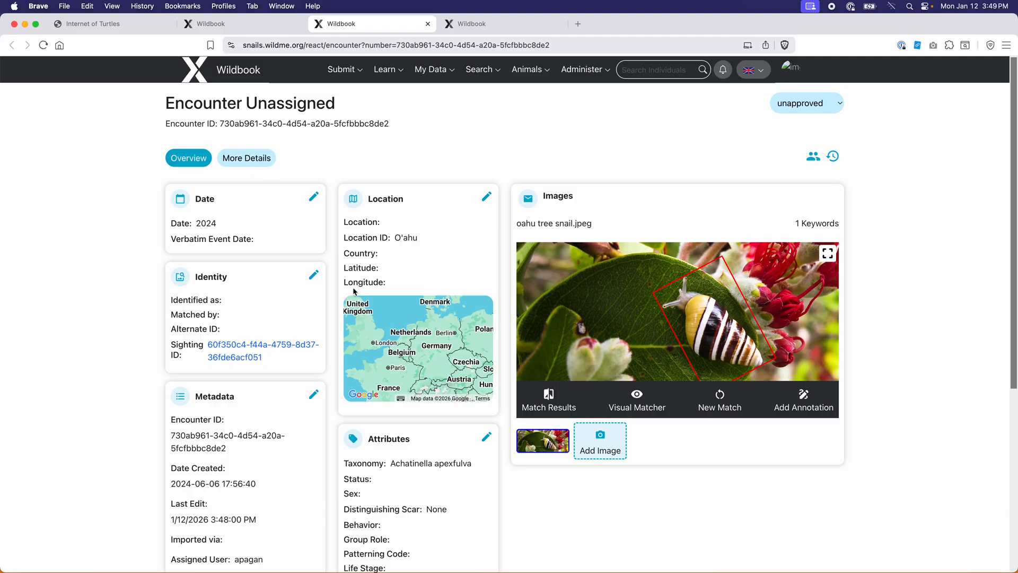
{"action": "scroll", "coordinate": [649, 361], "scroll_direction": "down", "scroll_amount": 1}
{"action": "scroll", "coordinate": [648, 361], "scroll_direction": "down", "scroll_amount": 2}
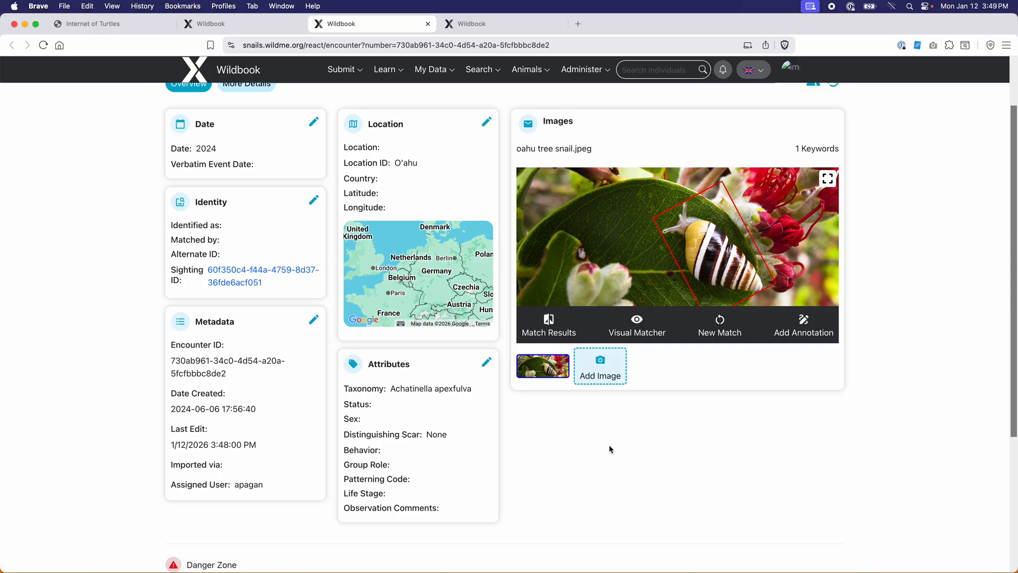
Glance at the match results page, then show the encounter's More Details with Tracking and Measurements
{"action": "left_click", "coordinate": [534, 27]}
{"action": "key", "text": "super+shift+bracketleft"}
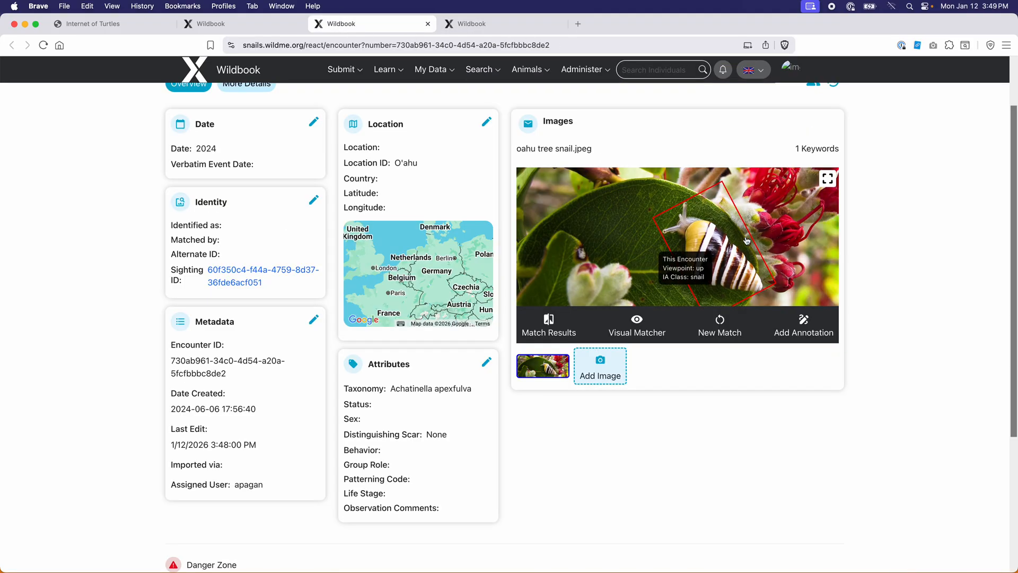
{"action": "scroll", "coordinate": [447, 520], "scroll_direction": "up", "scroll_amount": 3}
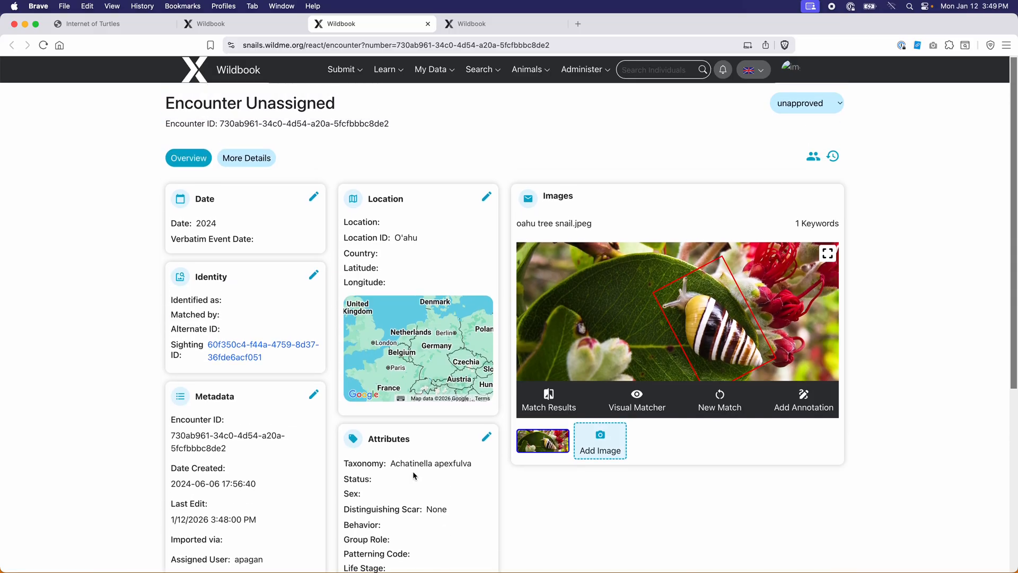
{"action": "left_click", "coordinate": [245, 157]}
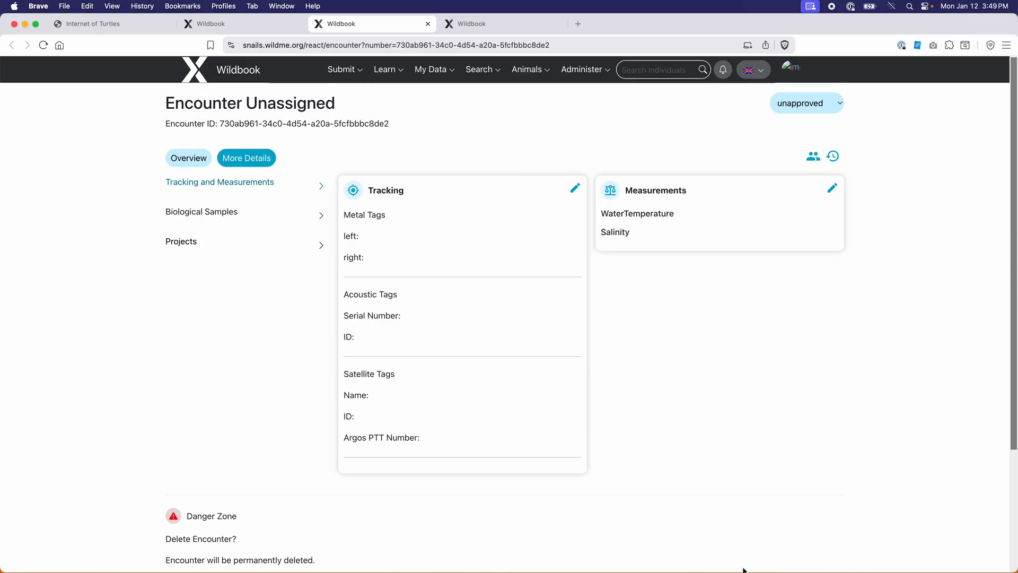
Return the snail encounter to its Overview panels
{"action": "scroll", "coordinate": [749, 407], "scroll_direction": "down", "scroll_amount": 3}
{"action": "scroll", "coordinate": [714, 434], "scroll_direction": "up", "scroll_amount": 3}
{"action": "left_click", "coordinate": [184, 160]}
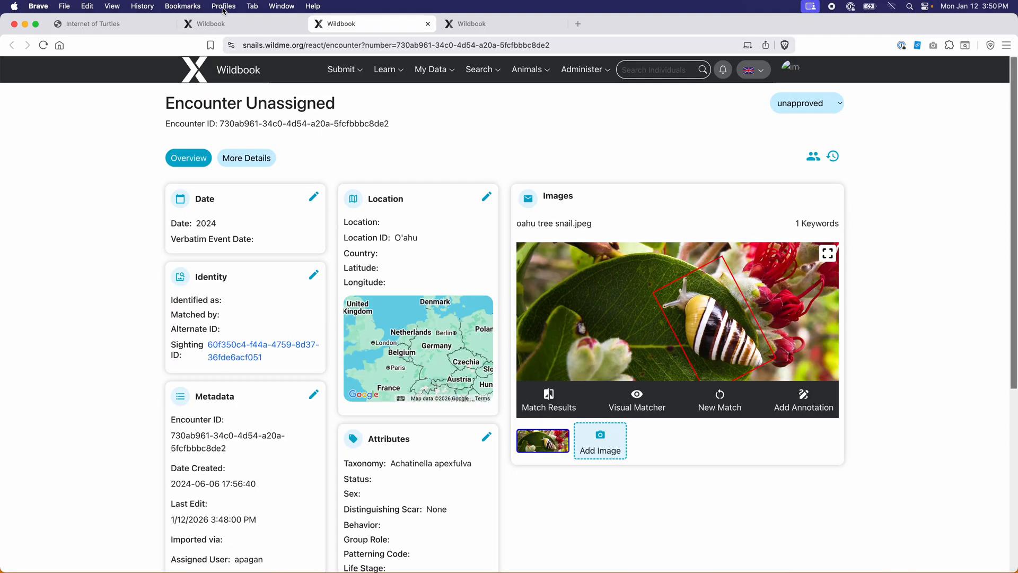
Compare the other snail encounter and the classic turtle page, then return to the new-style snail encounter
{"action": "left_click", "coordinate": [225, 24]}
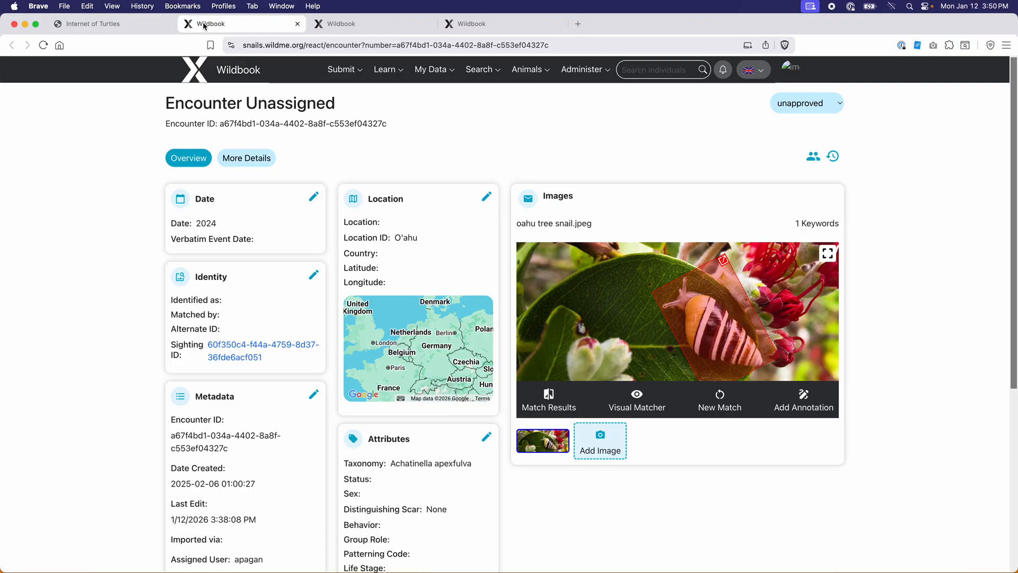
{"action": "left_click", "coordinate": [129, 25]}
{"action": "scroll", "coordinate": [690, 298], "scroll_direction": "up", "scroll_amount": 10}
{"action": "scroll", "coordinate": [686, 302], "scroll_direction": "up", "scroll_amount": 10}
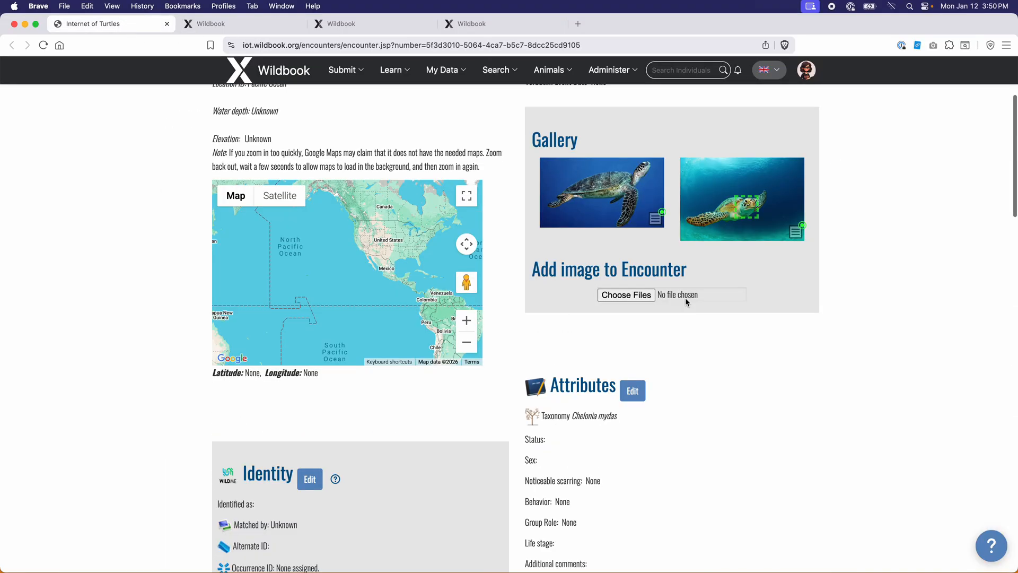
{"action": "scroll", "coordinate": [686, 302], "scroll_direction": "up", "scroll_amount": 1}
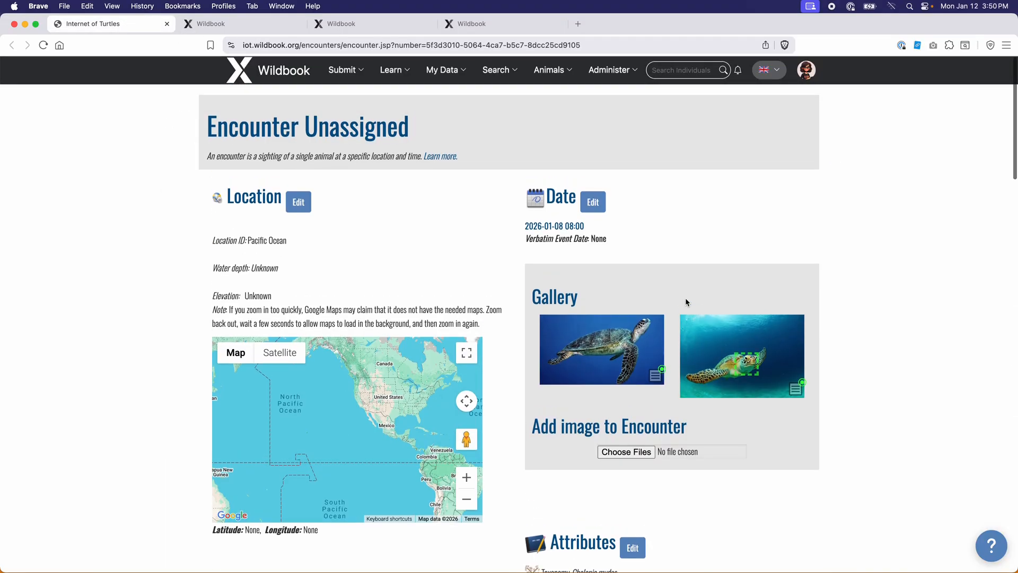
{"action": "left_click", "coordinate": [355, 24]}
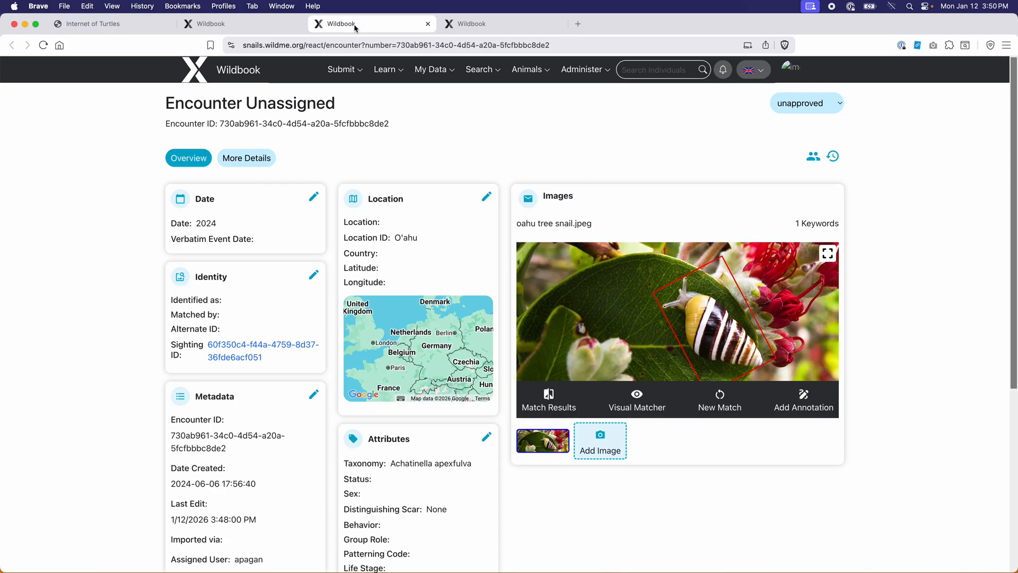